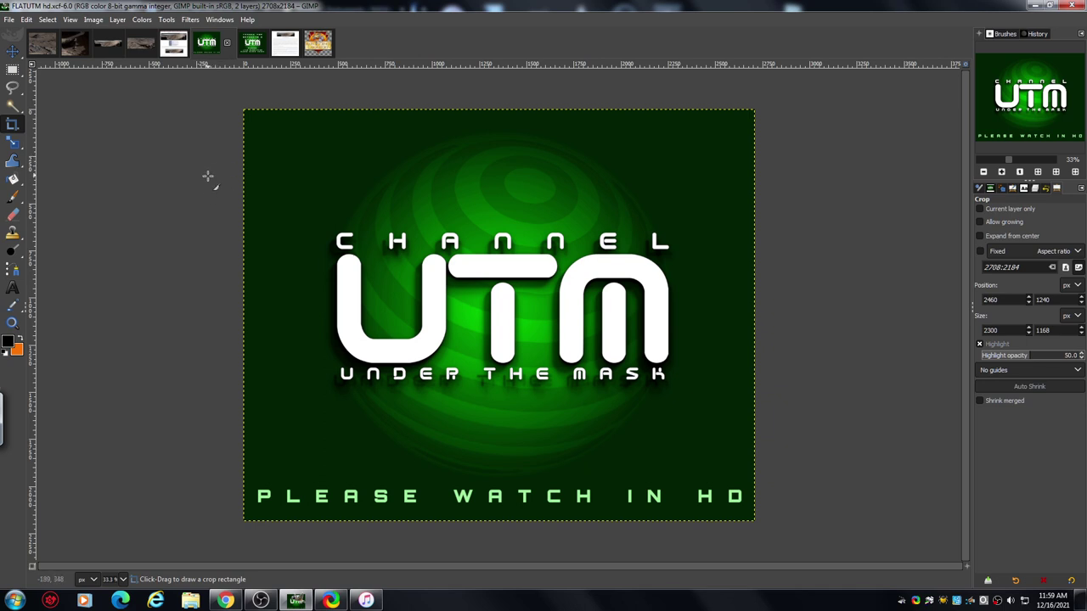
View the Mars Science Laboratory logo and PIA20332 info capture, then bring Chrome's PIA20332 catalog page forward
click(326, 45)
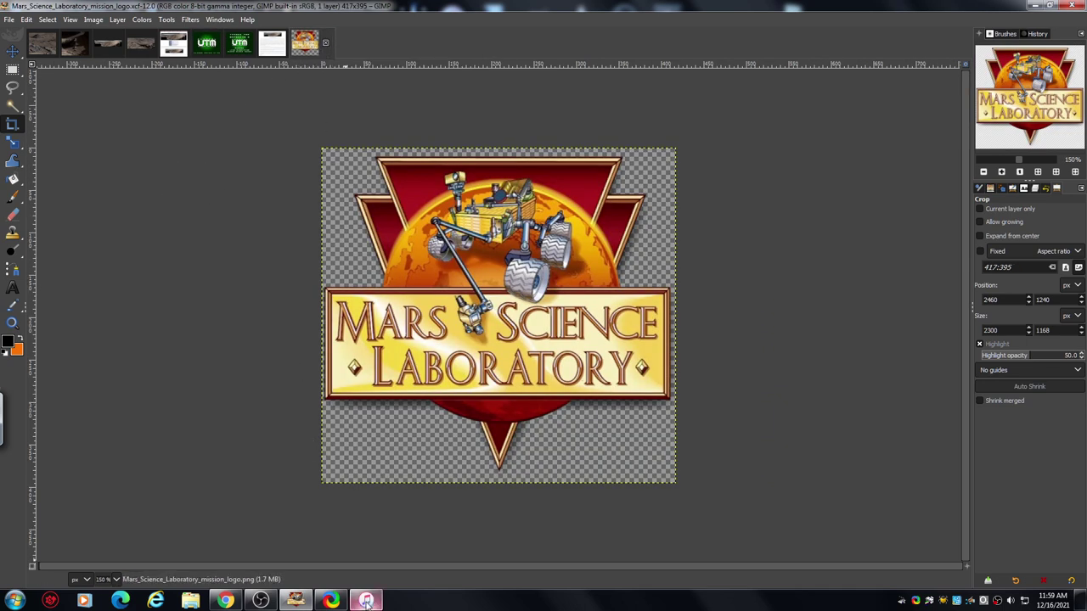
mouse_move(367, 599)
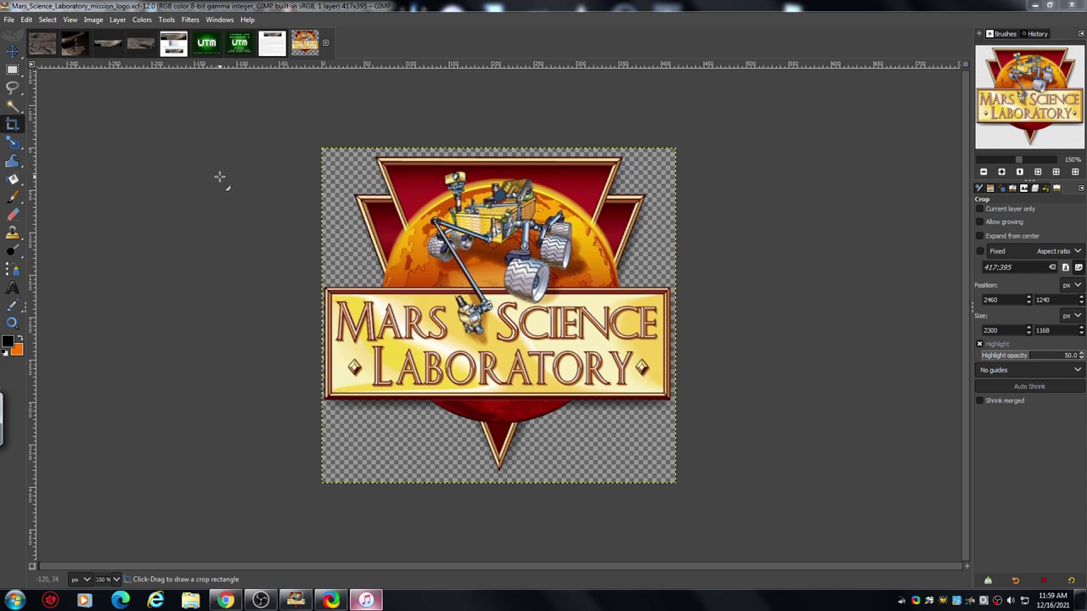
click(175, 45)
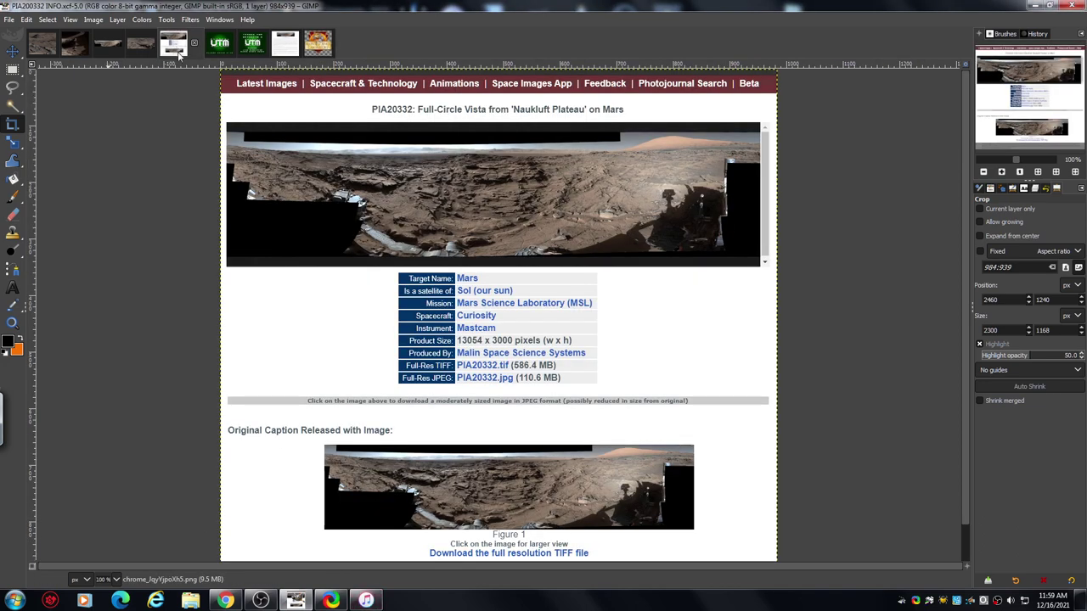
click(227, 601)
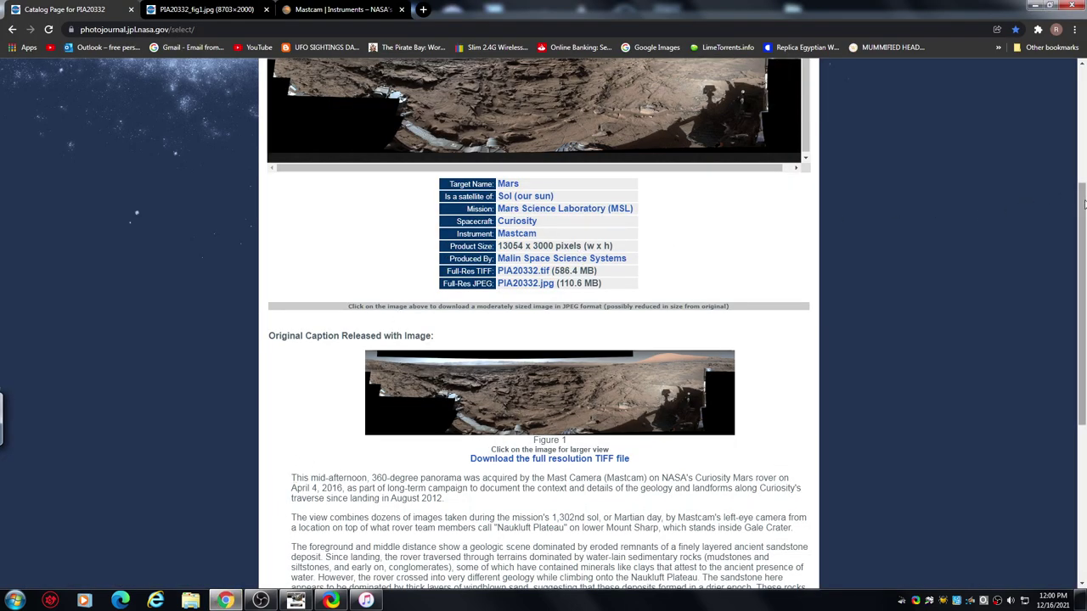
Scroll through the PIA20332 catalog caption, then view PIA20332_fig1.jpg in its own tab
drag(1084, 206, 1084, 340)
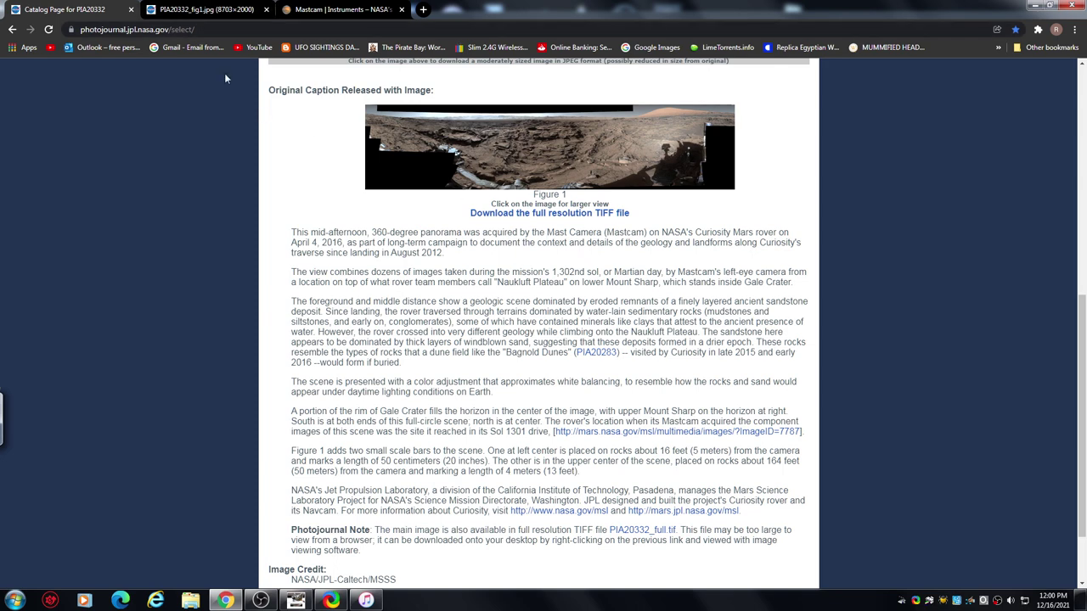
click(211, 12)
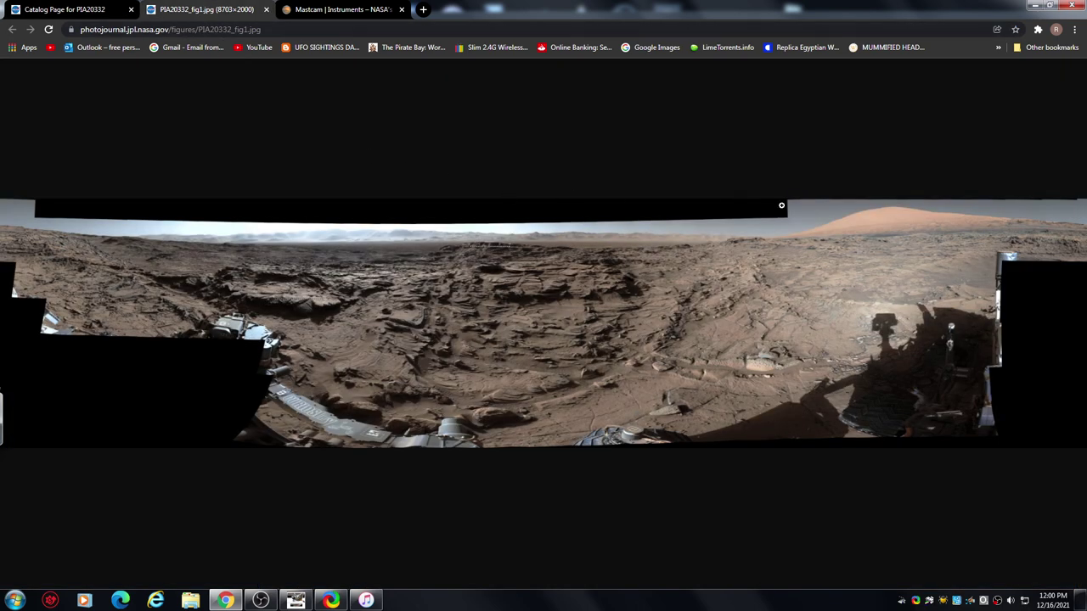
click(703, 344)
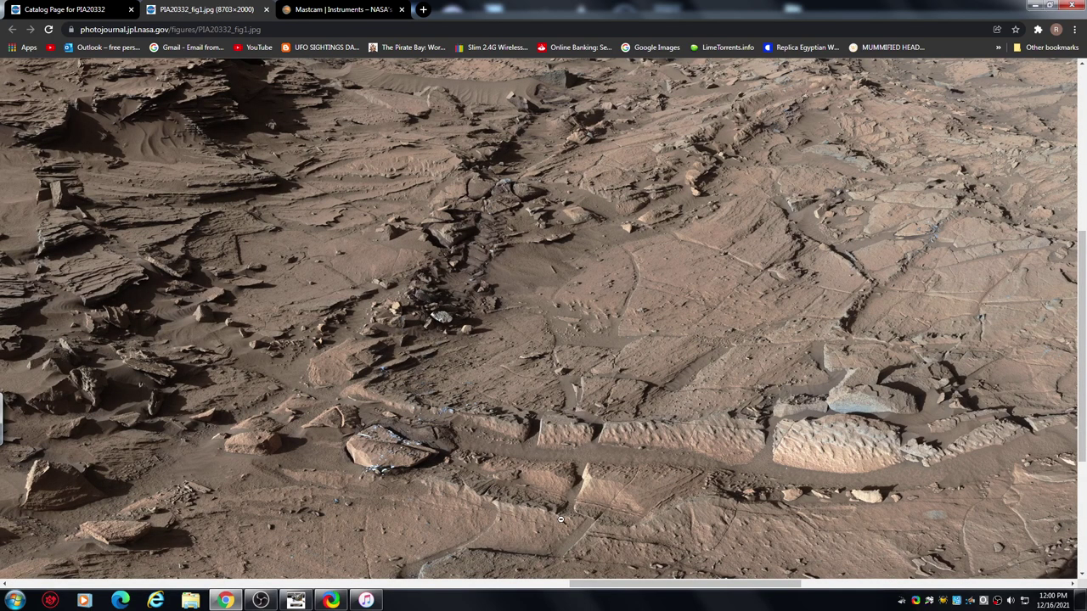
drag(617, 586, 533, 586)
drag(1076, 333, 1081, 220)
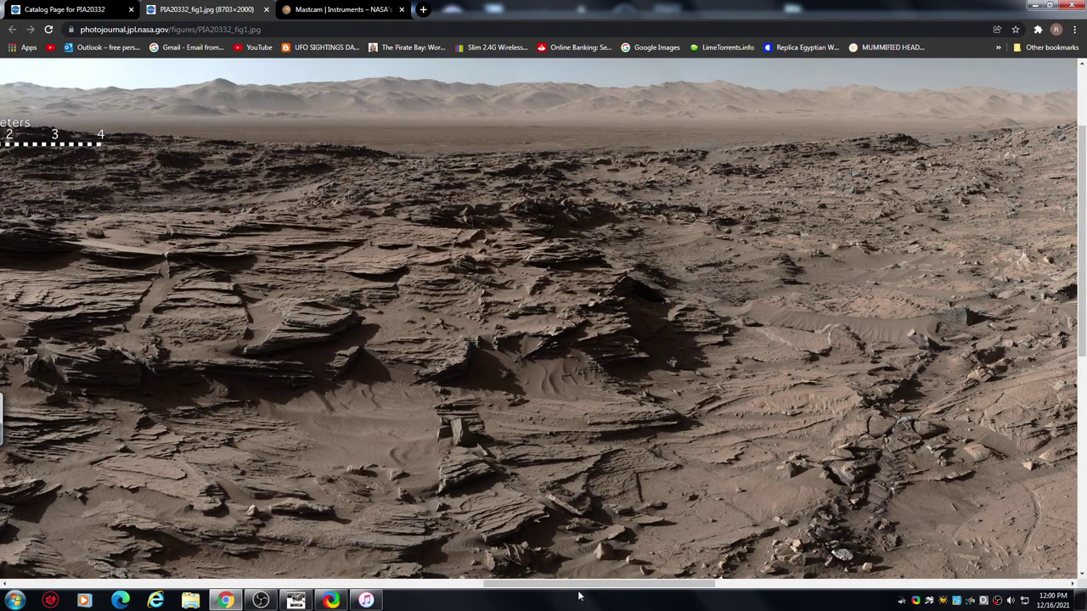
drag(599, 586, 476, 586)
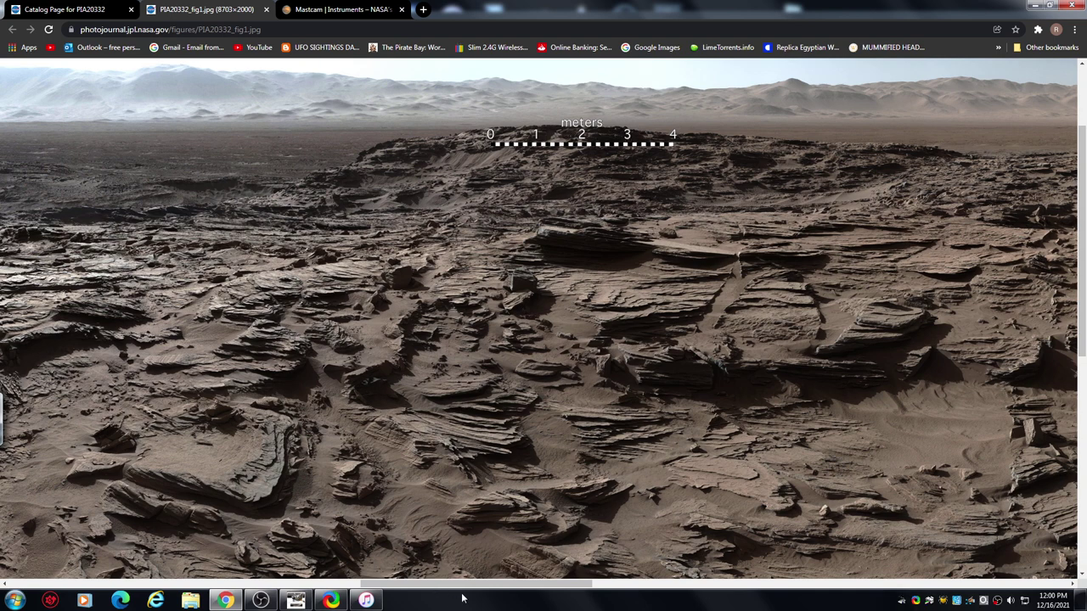
drag(466, 586, 304, 586)
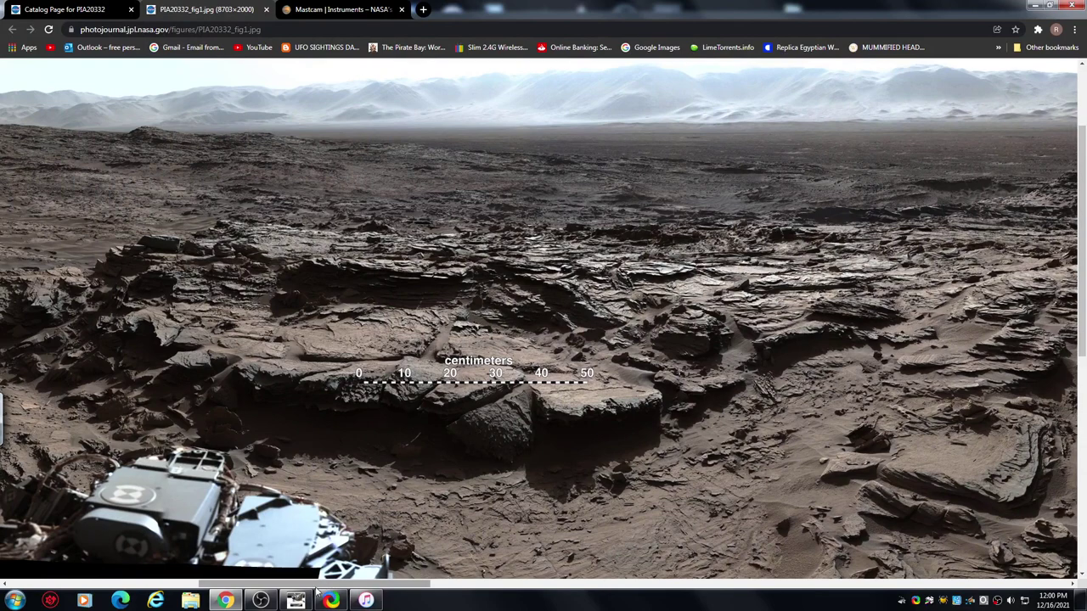
drag(314, 590, 417, 583)
click(619, 367)
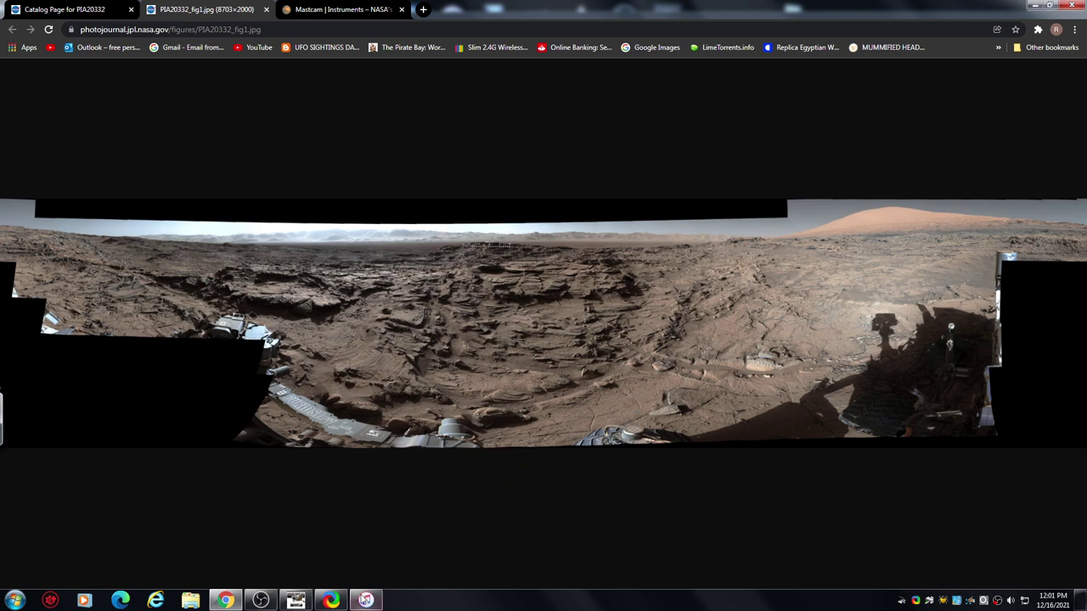
Zoom PIA20332_fig1.jpg to full resolution and pan across the layered rocks, rover deck and distant hills
mouse_move(366, 600)
click(620, 357)
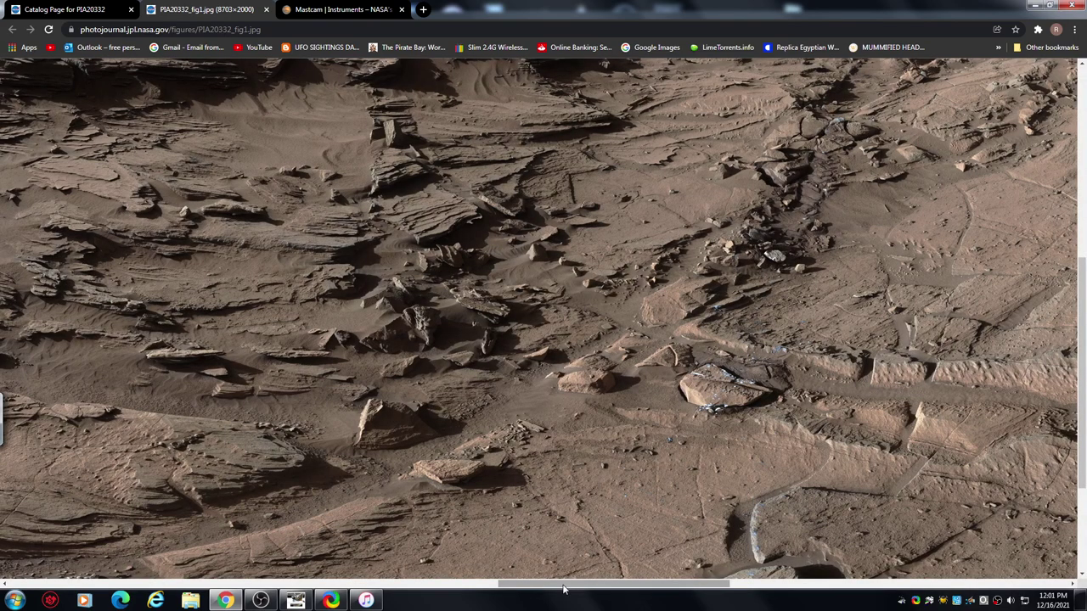
drag(565, 586, 450, 599)
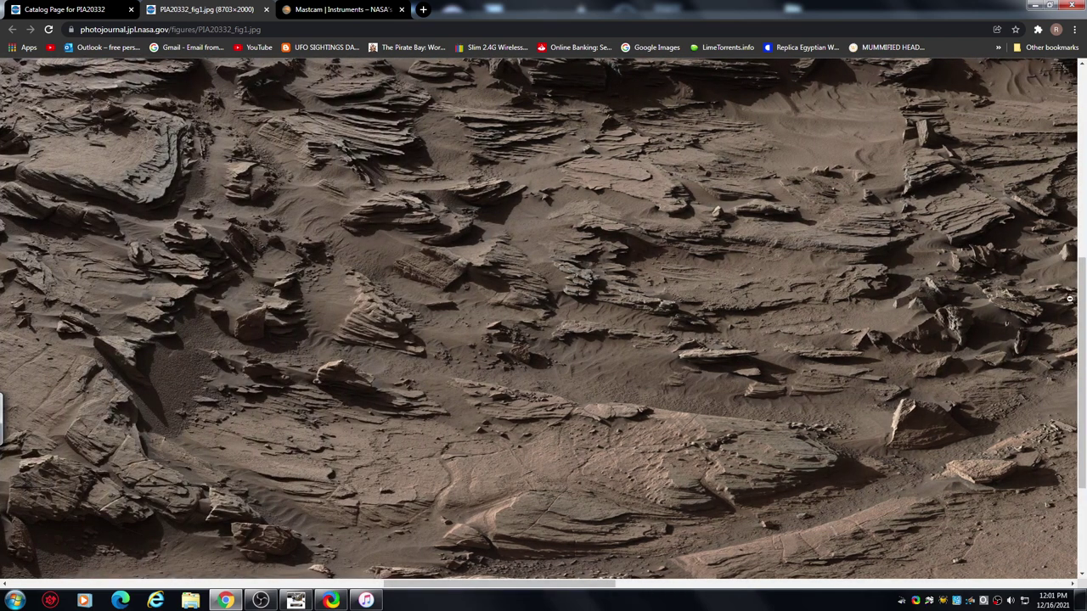
drag(1084, 293, 1073, 412)
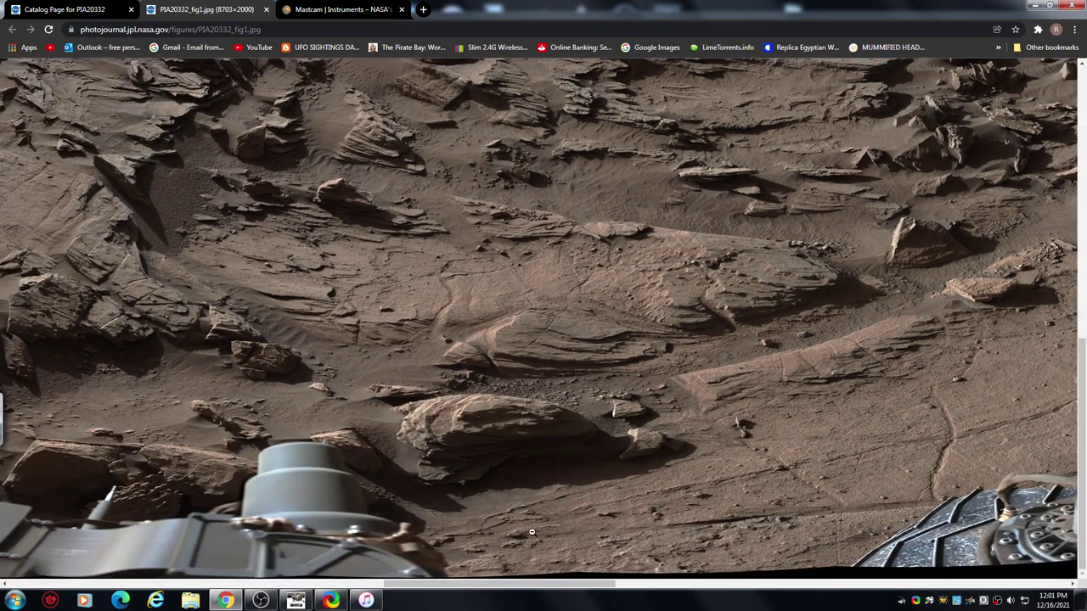
drag(528, 586, 372, 586)
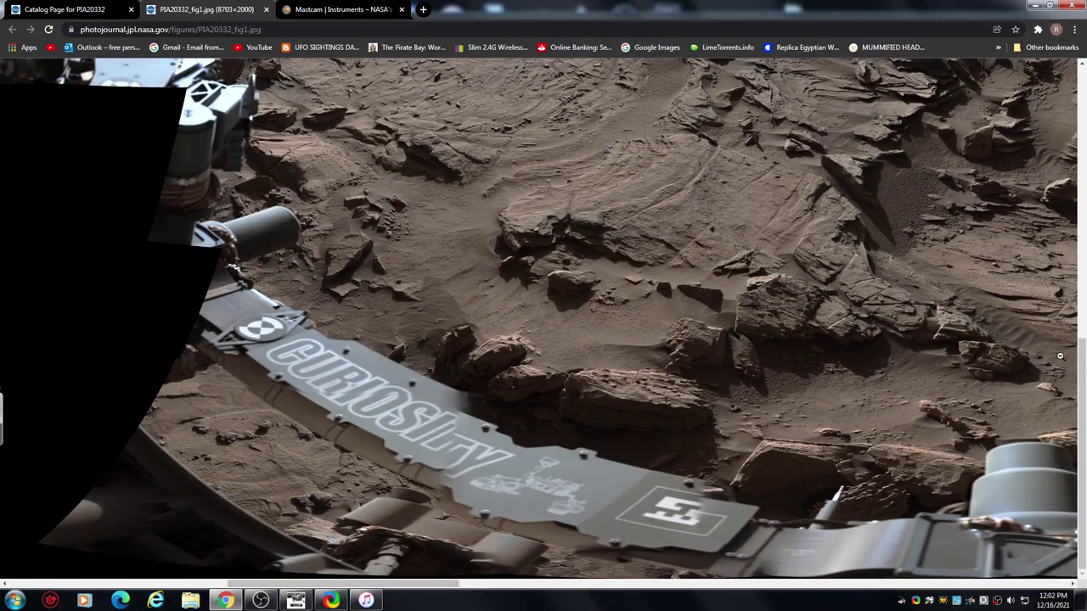
drag(1083, 387, 1064, 233)
drag(346, 587, 171, 584)
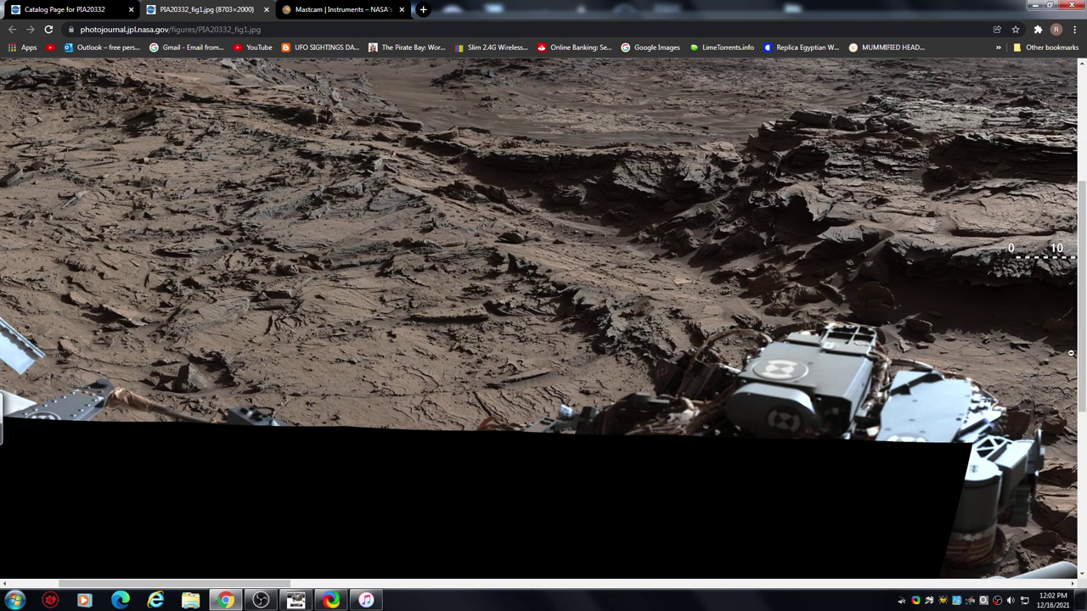
drag(1084, 302, 1077, 246)
scroll(1061, 263, up, 2)
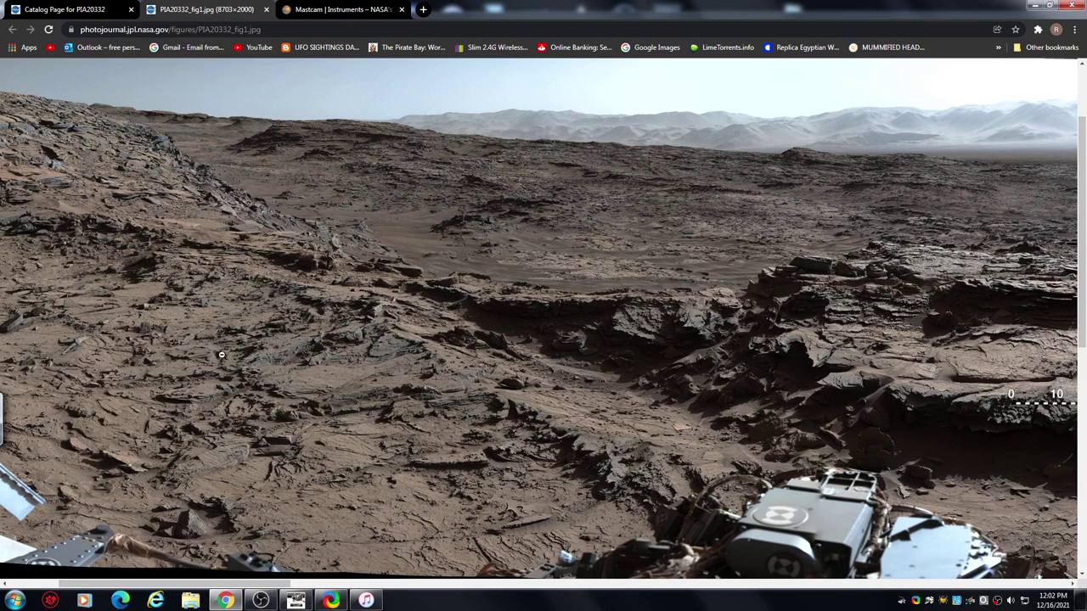
drag(219, 589, 202, 590)
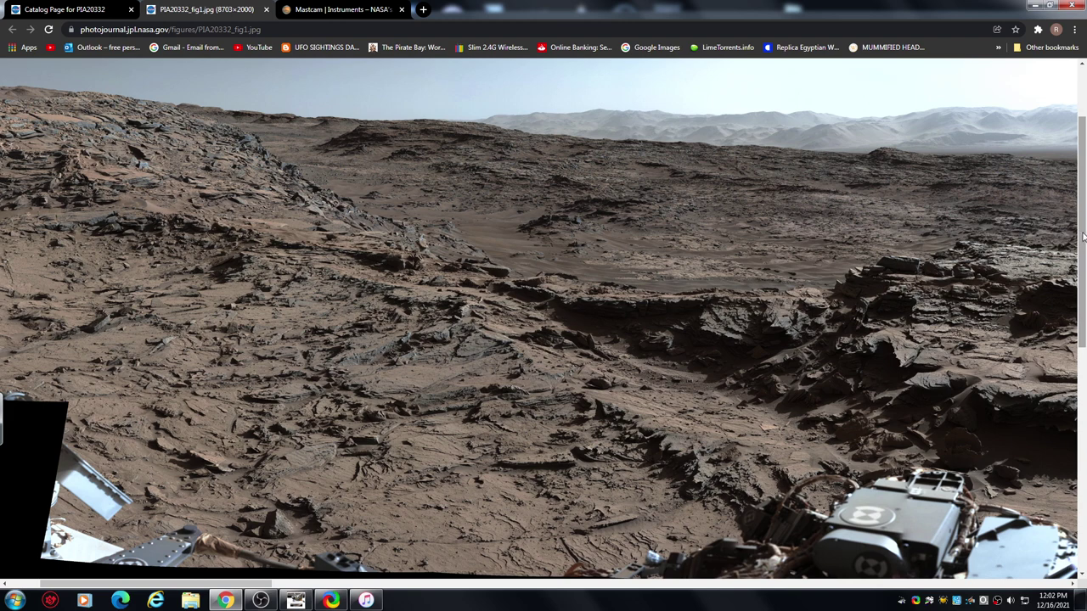
drag(1084, 238, 1084, 223)
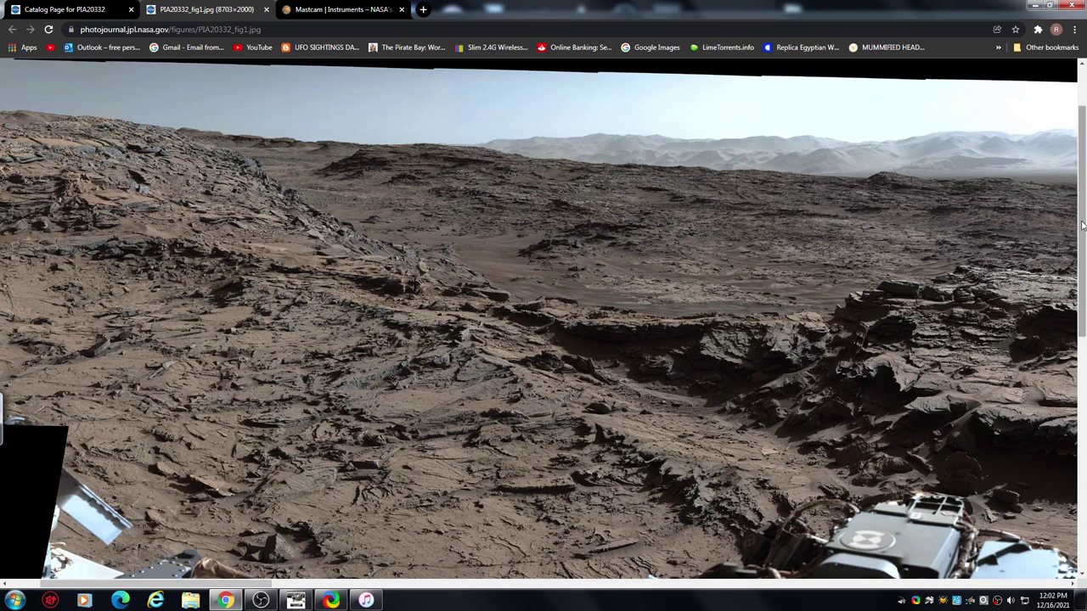
drag(1081, 225, 1081, 262)
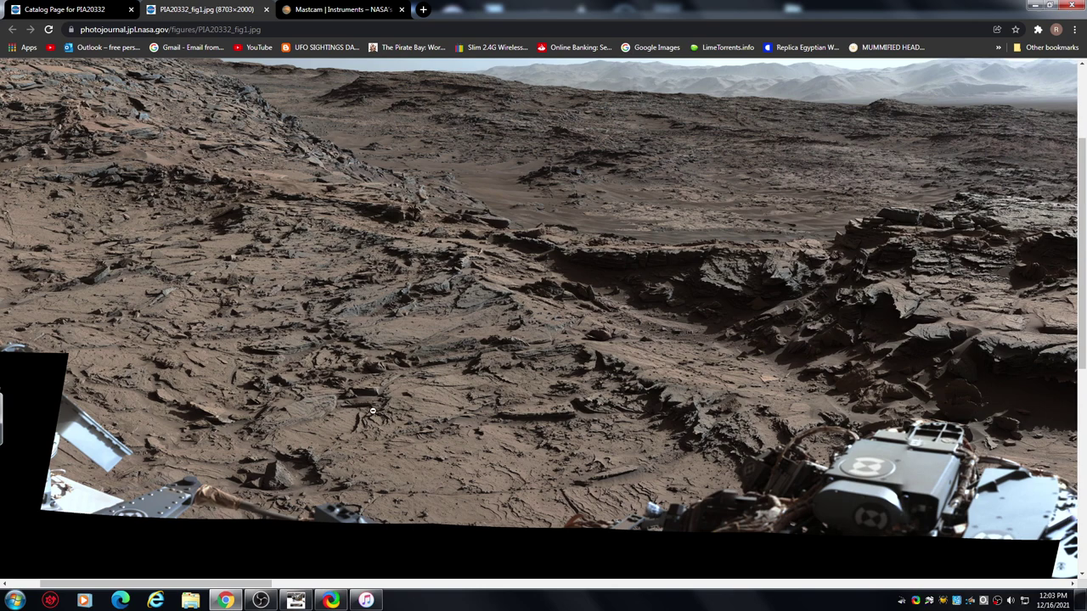
scroll(231, 586, left, 3)
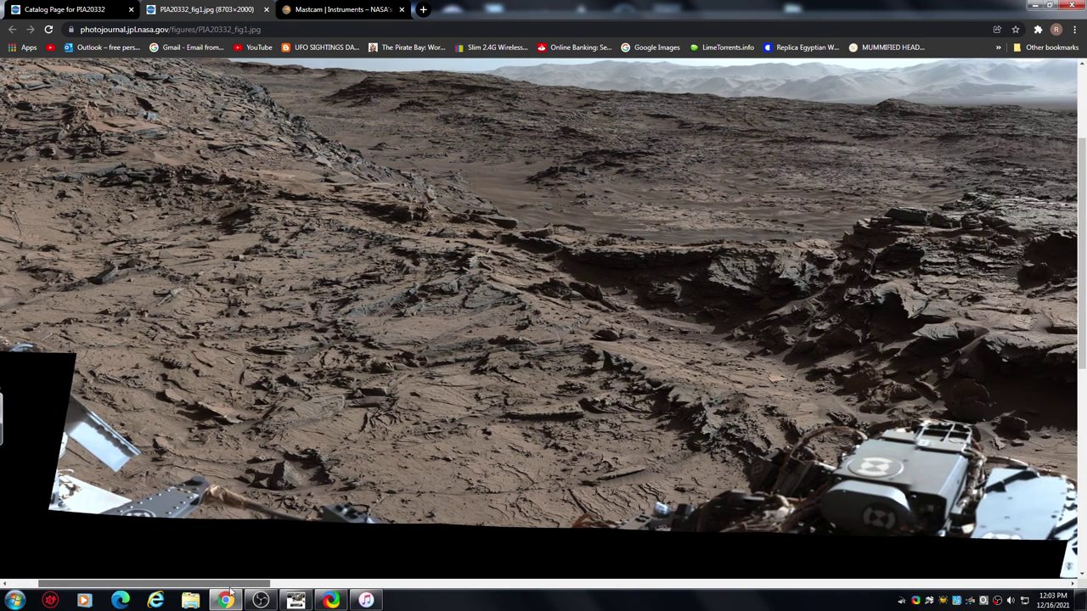
drag(230, 585, 296, 580)
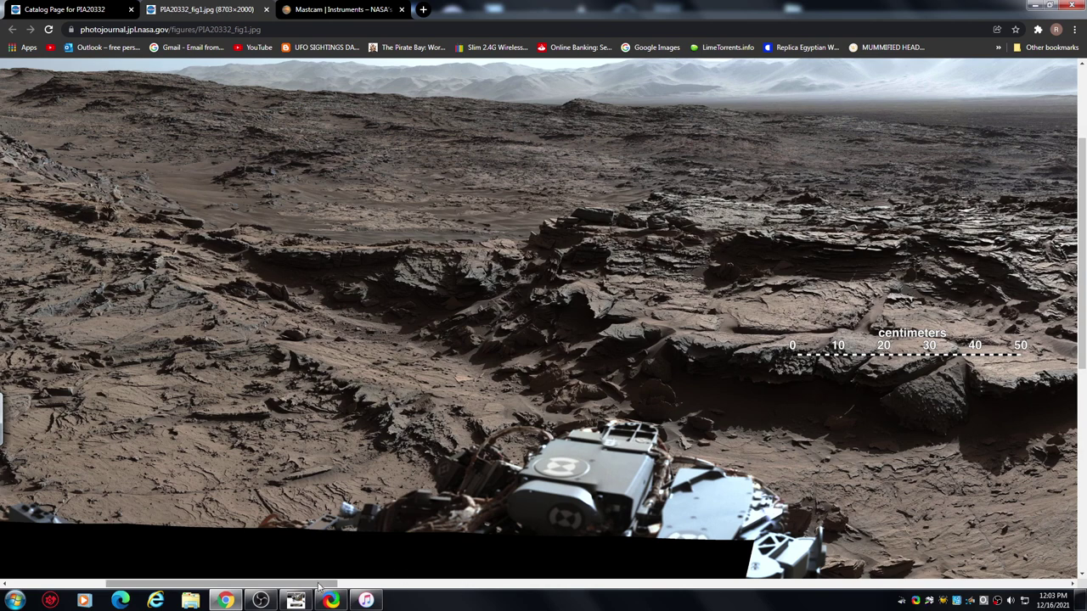
drag(298, 585, 255, 589)
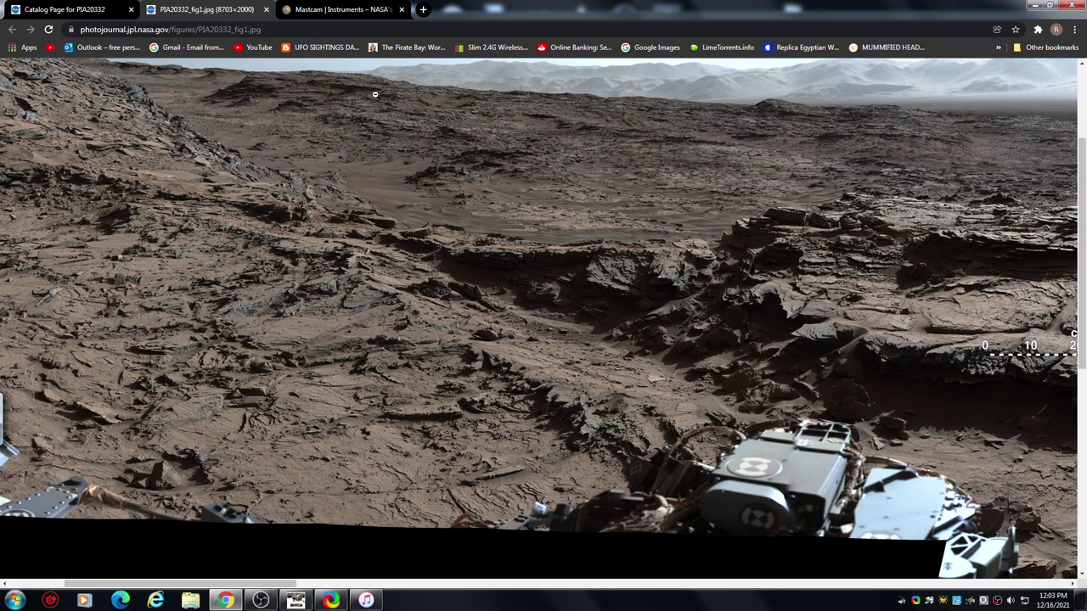
Go to the Mastcam instruments page, play its 7-second camera video, and return to Tech Specs
click(338, 11)
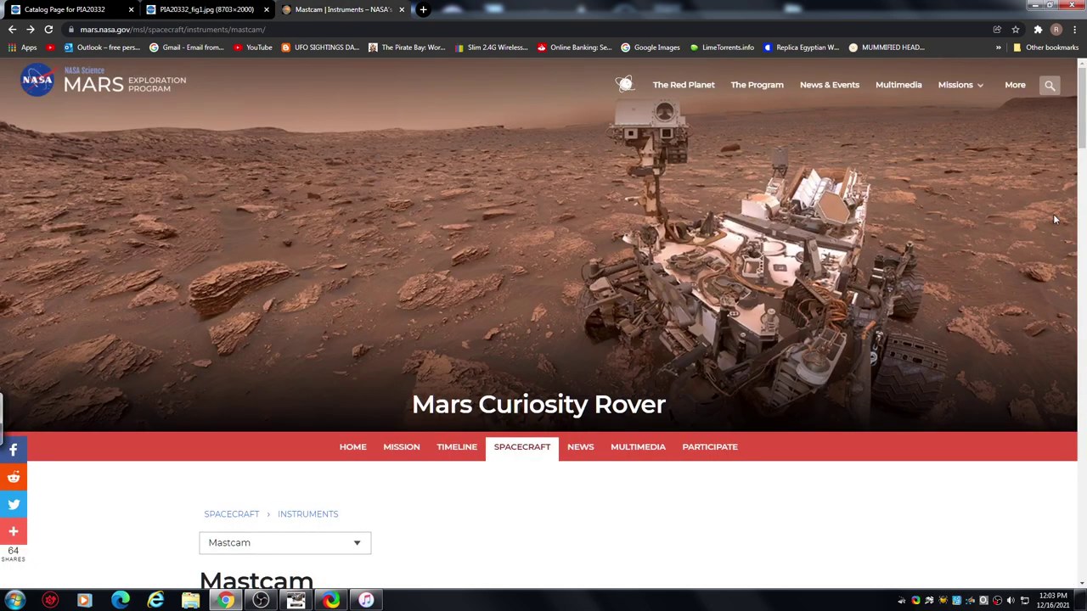
drag(1083, 109, 1080, 378)
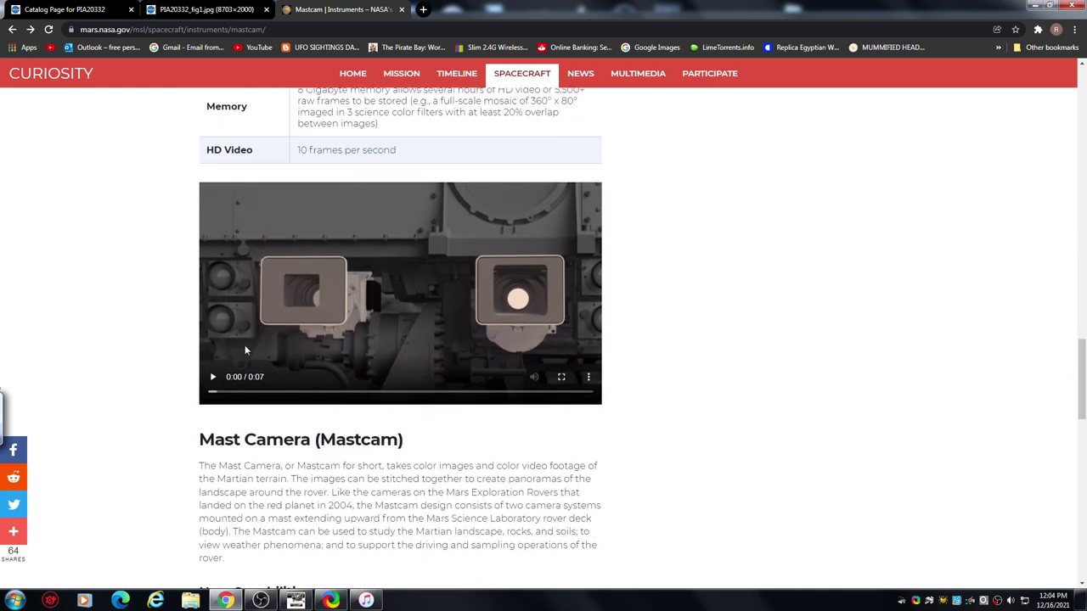
click(214, 379)
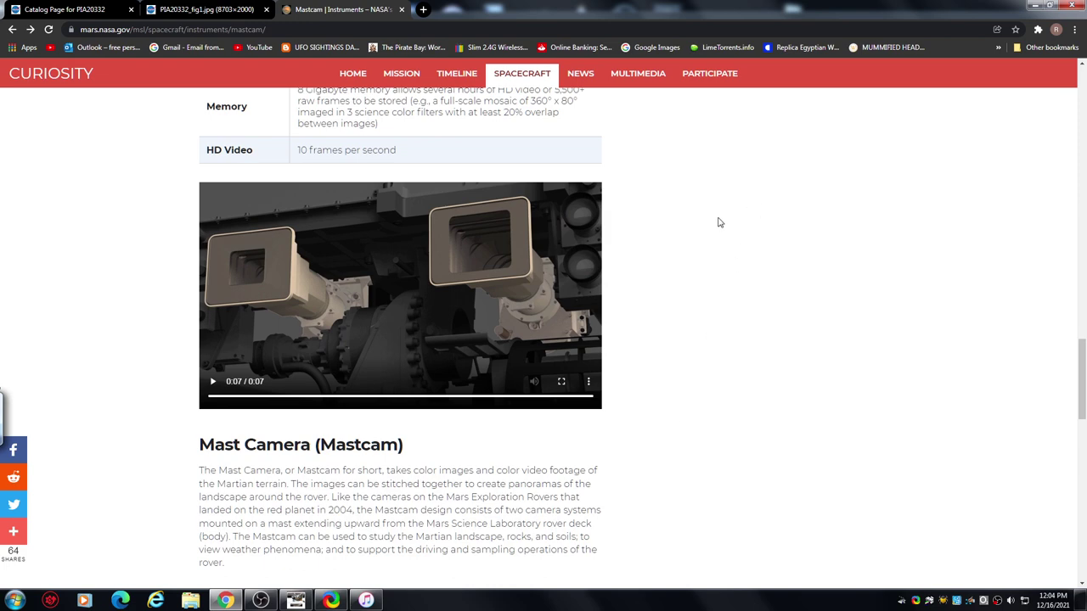
drag(1079, 364, 1076, 235)
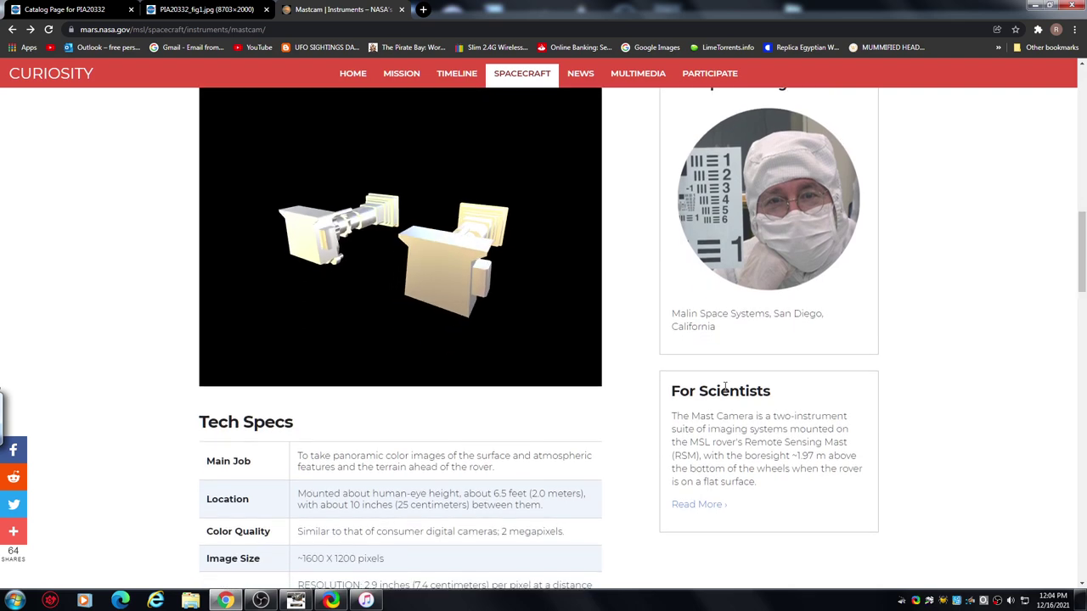
Go to Mastcam for Scientists and scroll to the filter passband table and Filter Transmissions chart
click(698, 506)
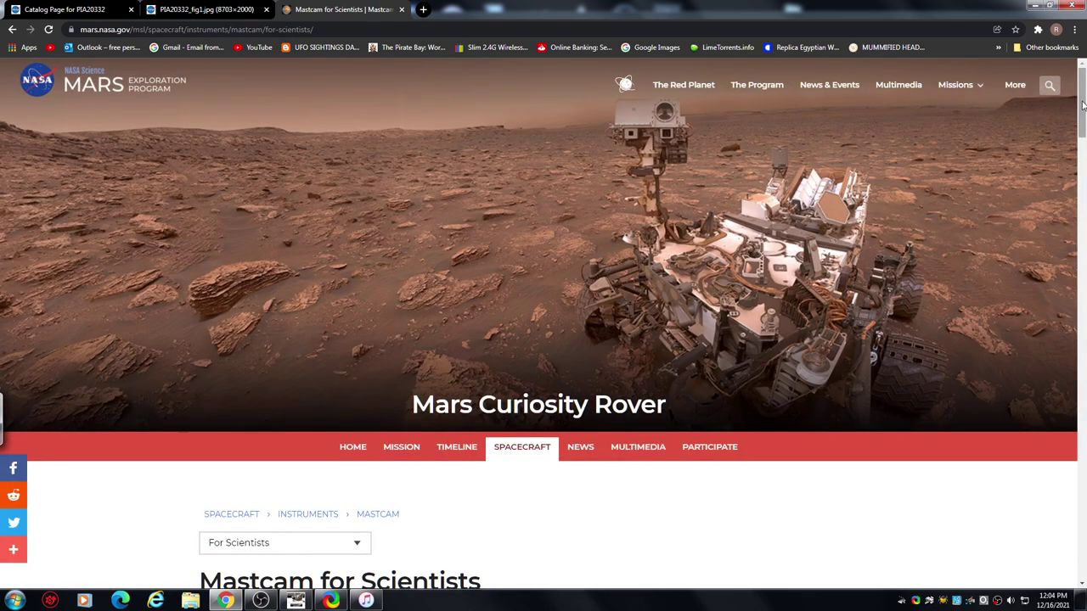
drag(1081, 106, 1084, 182)
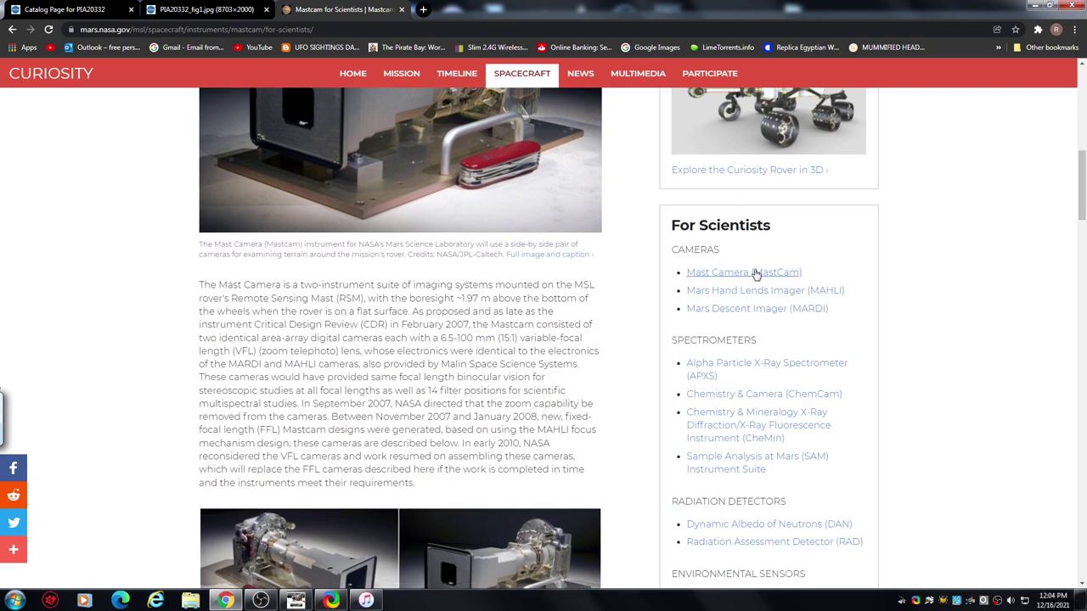
drag(1083, 181, 1084, 285)
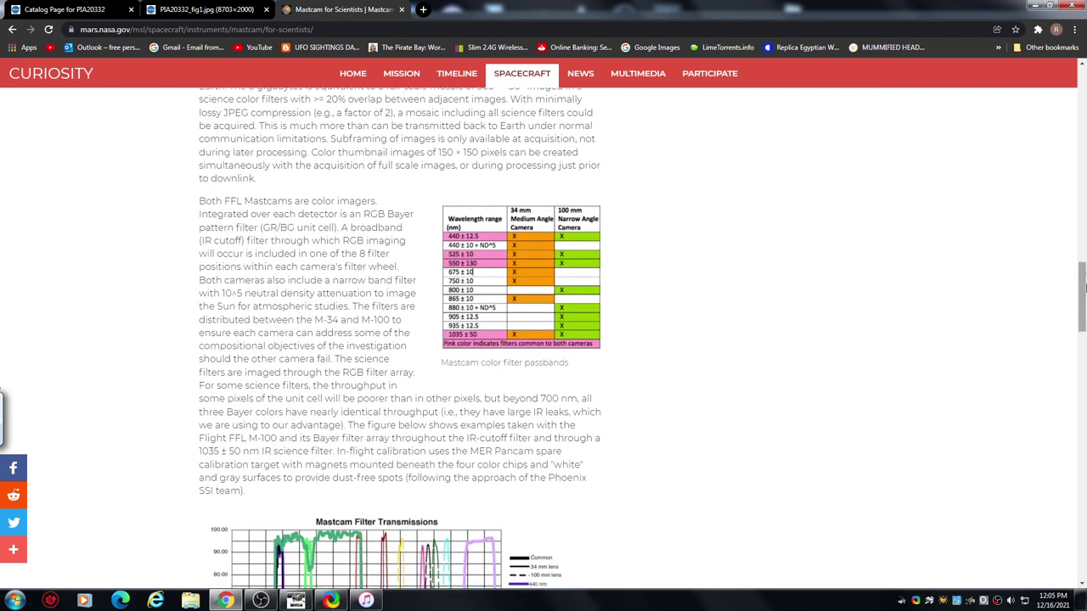
drag(1085, 289, 1059, 411)
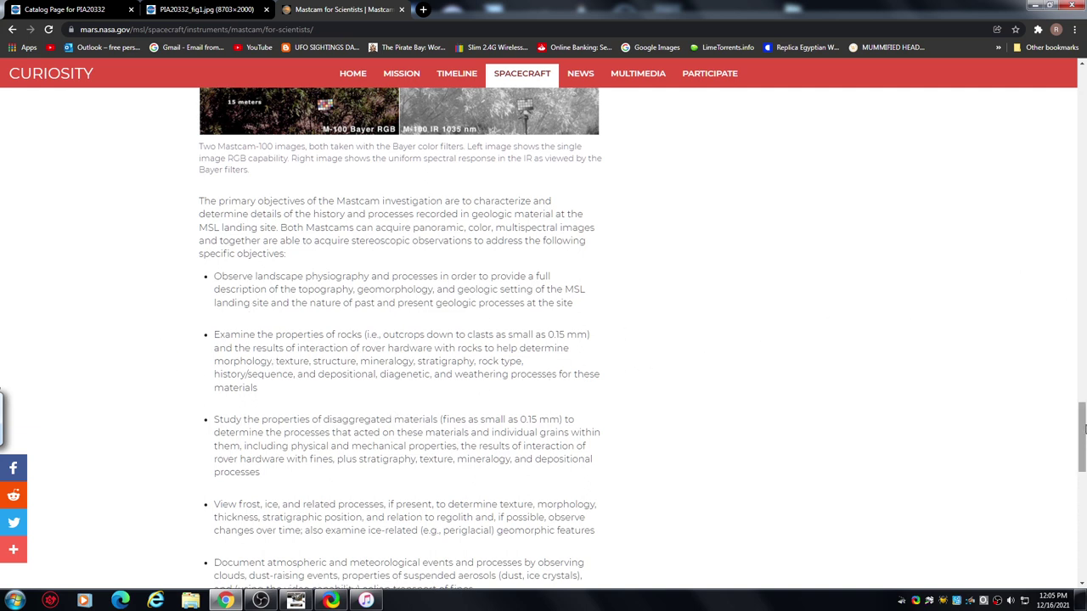
drag(1082, 435, 1073, 310)
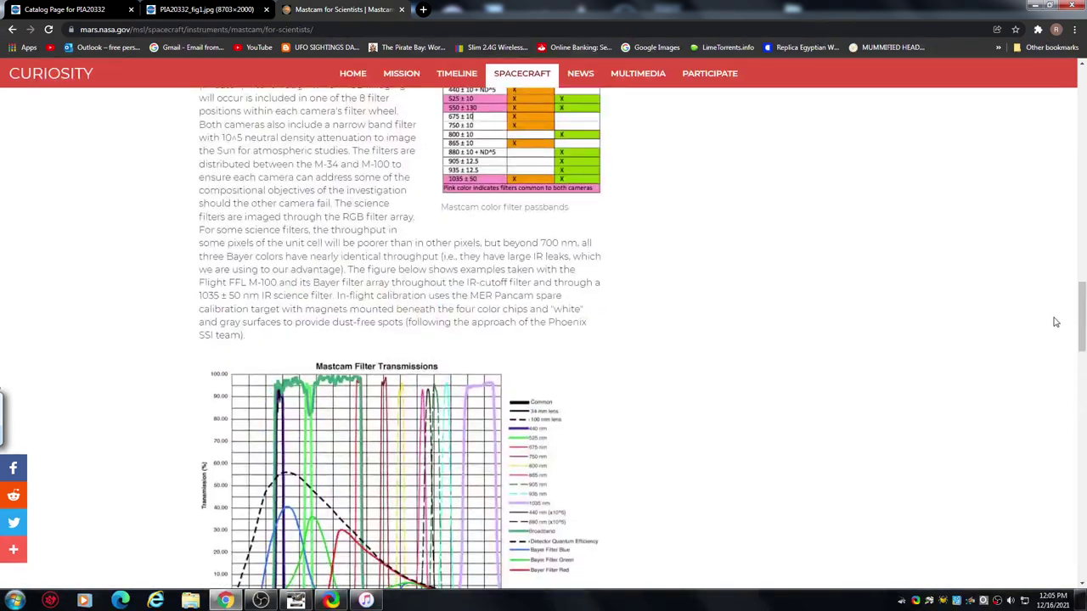
Return to GIMP and display the 29163×6702 PIA20332curiositymastcam 2.xcf panorama
click(295, 601)
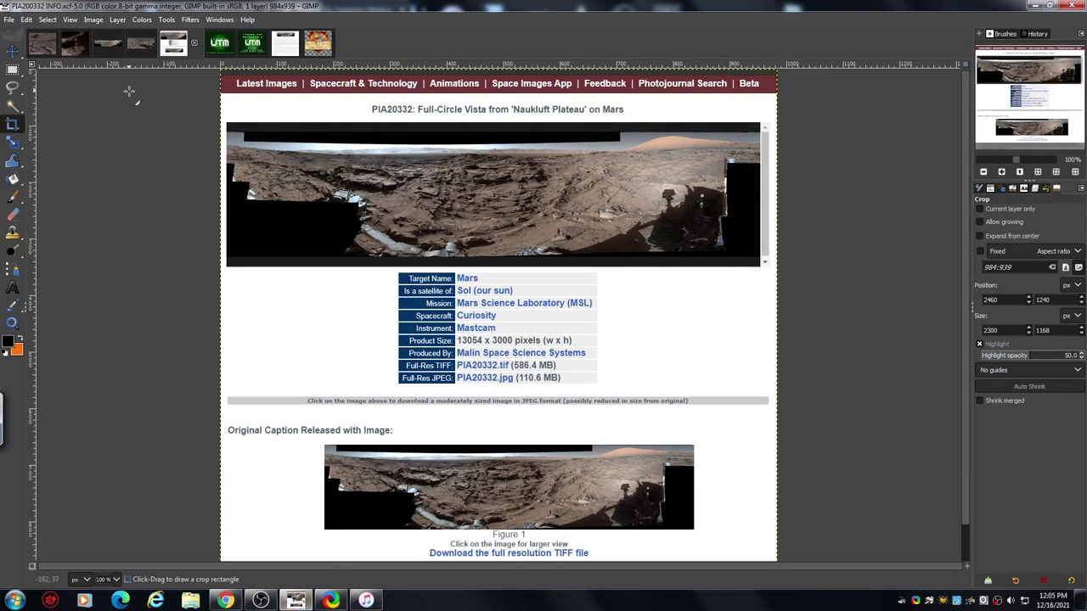
click(108, 47)
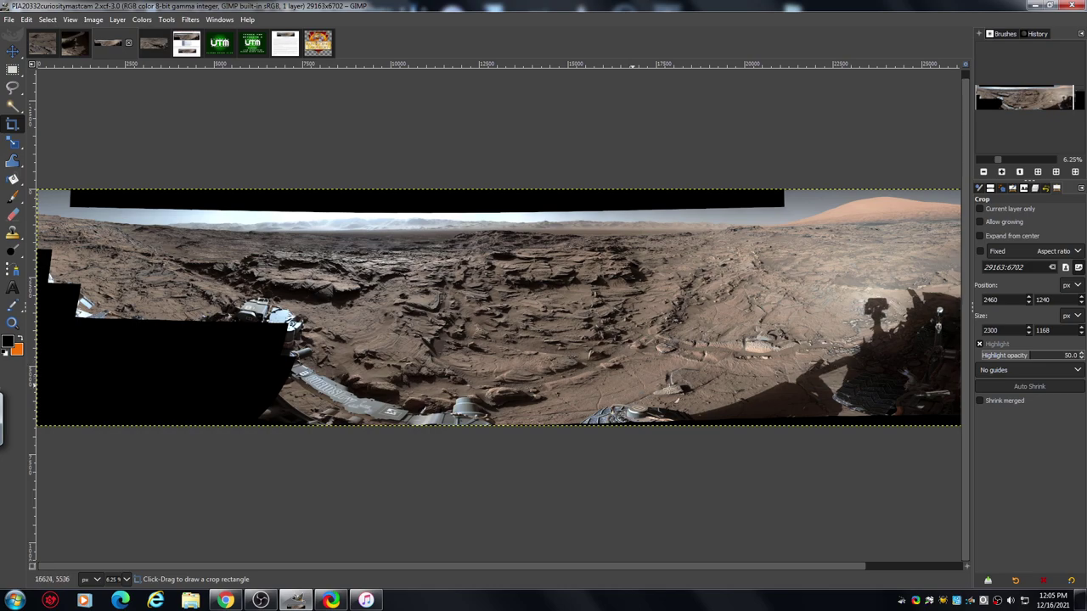
Zoom the panorama to 25% and move the view to the central rock terrain
click(1002, 171)
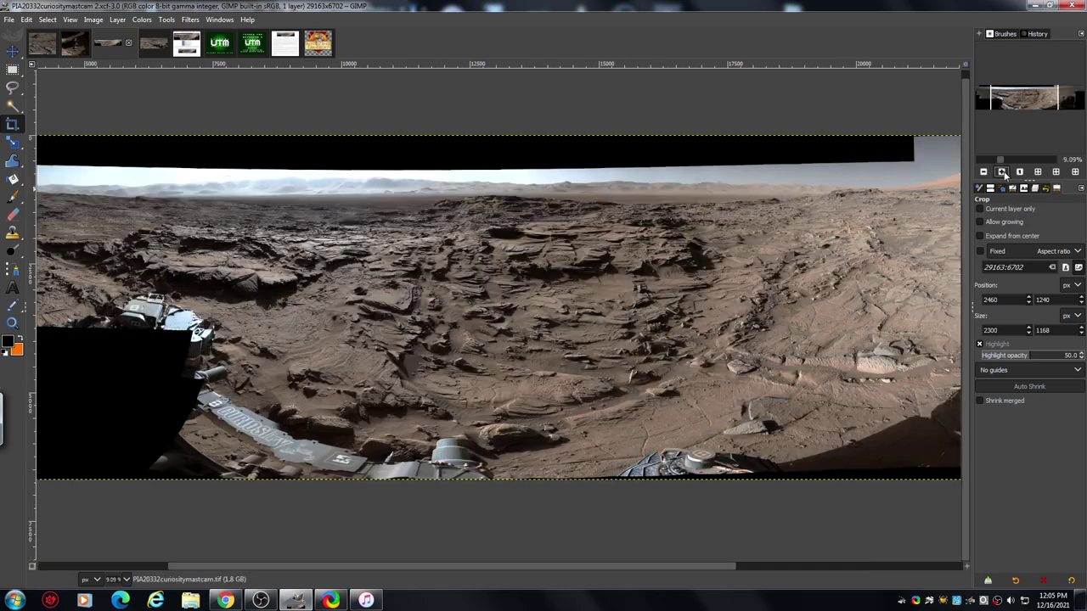
click(1002, 171)
click(1002, 171)
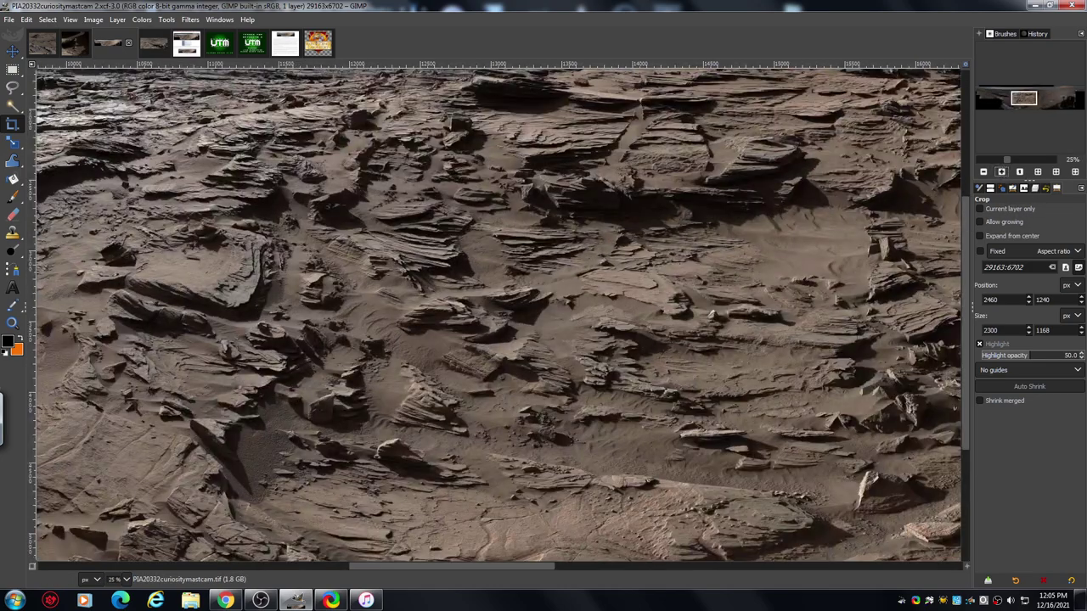
drag(1026, 99, 993, 95)
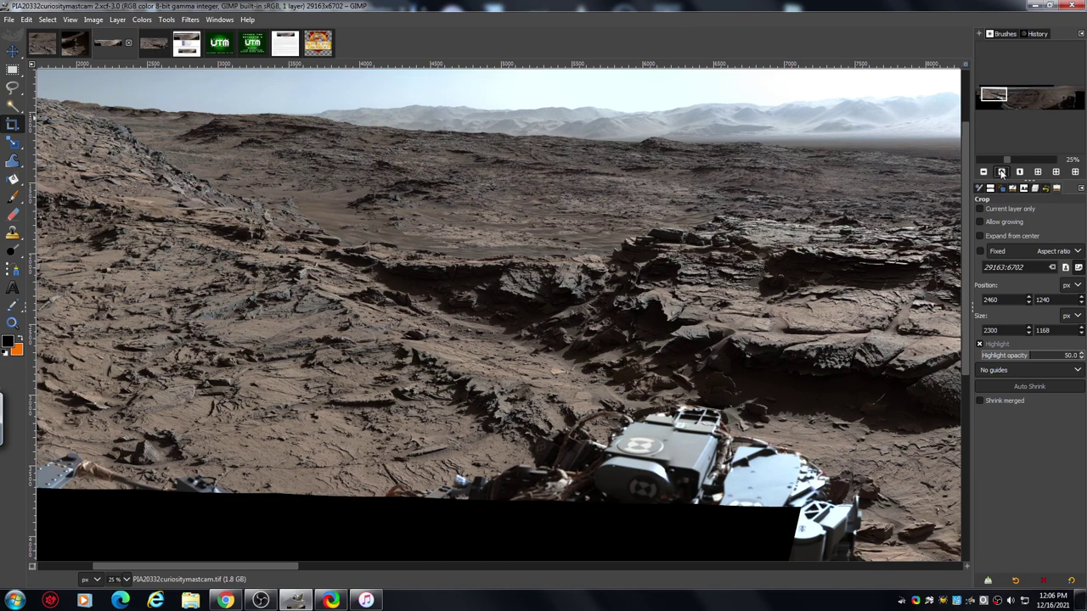
Zoom in to 67% and pan over the layered bedrock ledges and sandy hollows
click(1001, 172)
click(1001, 173)
click(1001, 172)
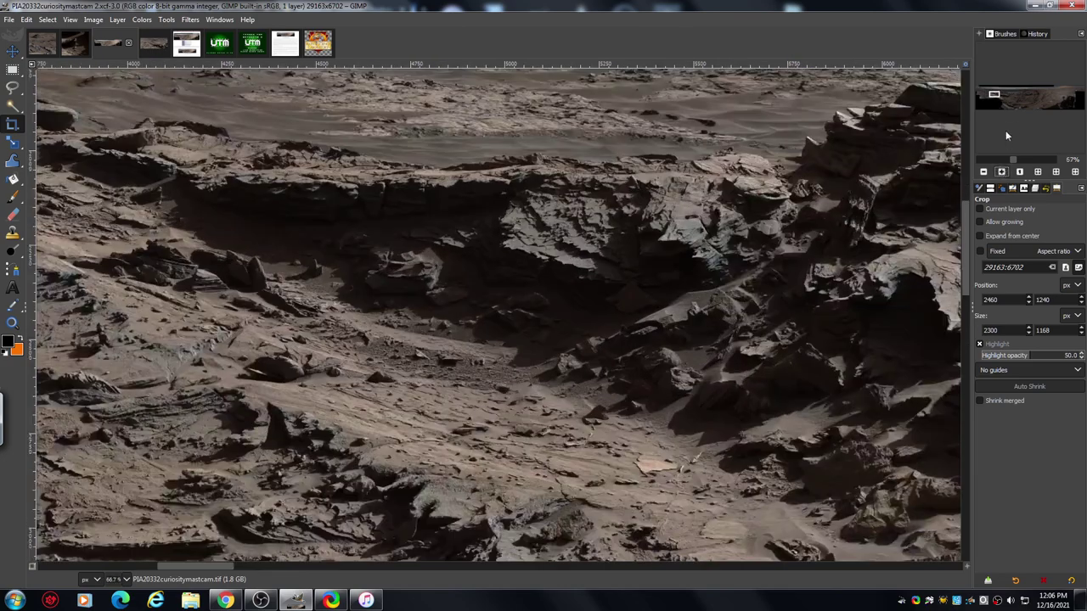
drag(994, 93, 991, 101)
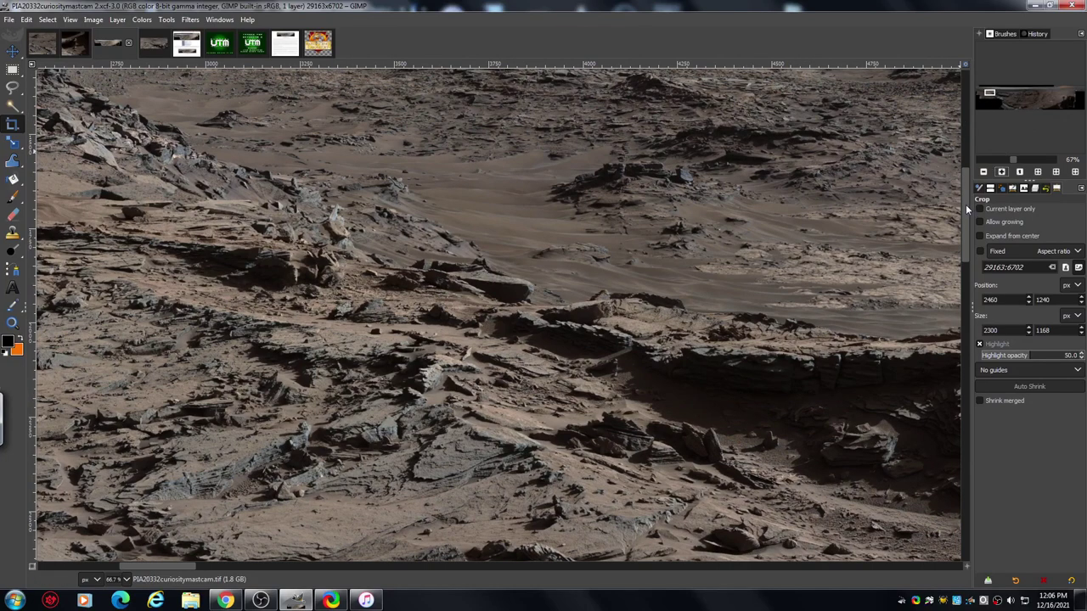
mouse_move(965, 204)
mouse_down()
mouse_move(965, 194)
mouse_move(964, 208)
mouse_up()
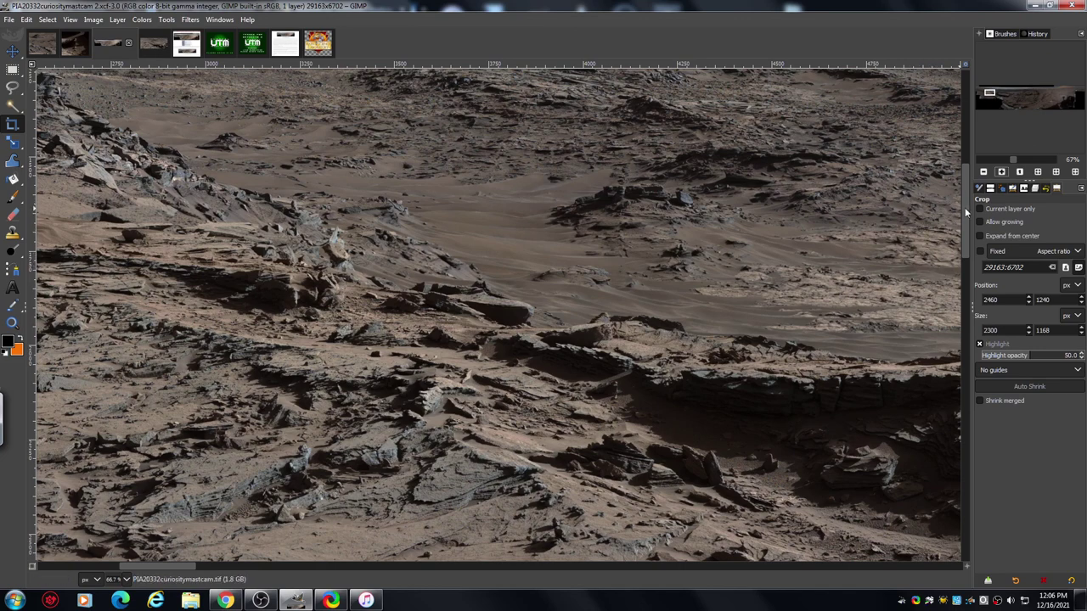
scroll(965, 208, up, 1)
drag(963, 200, 967, 223)
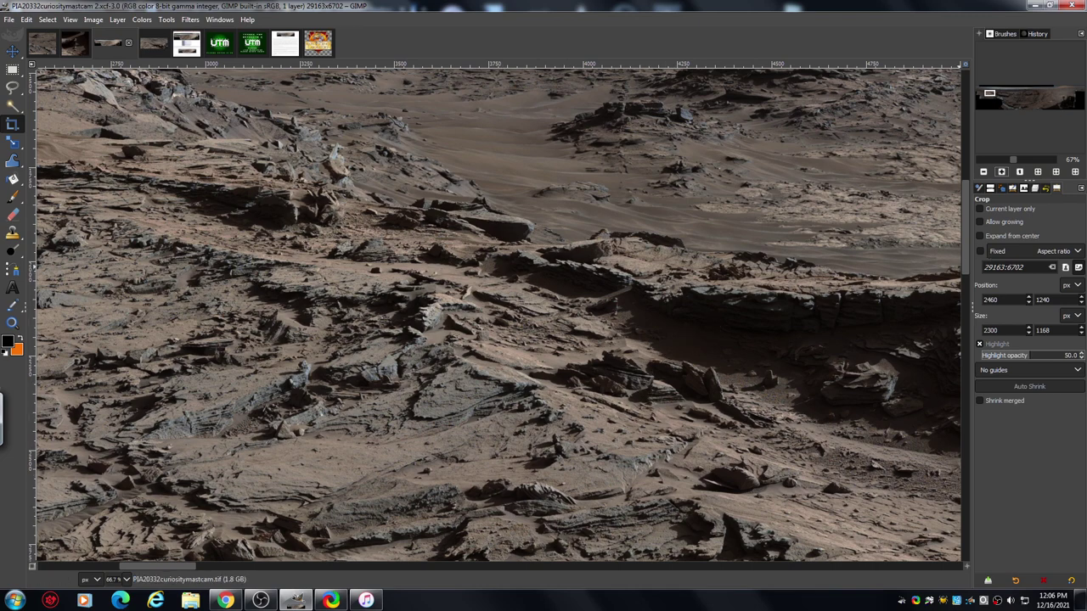
mouse_move(963, 223)
mouse_down()
mouse_move(965, 234)
mouse_move(965, 208)
mouse_move(970, 240)
mouse_move(968, 214)
mouse_up()
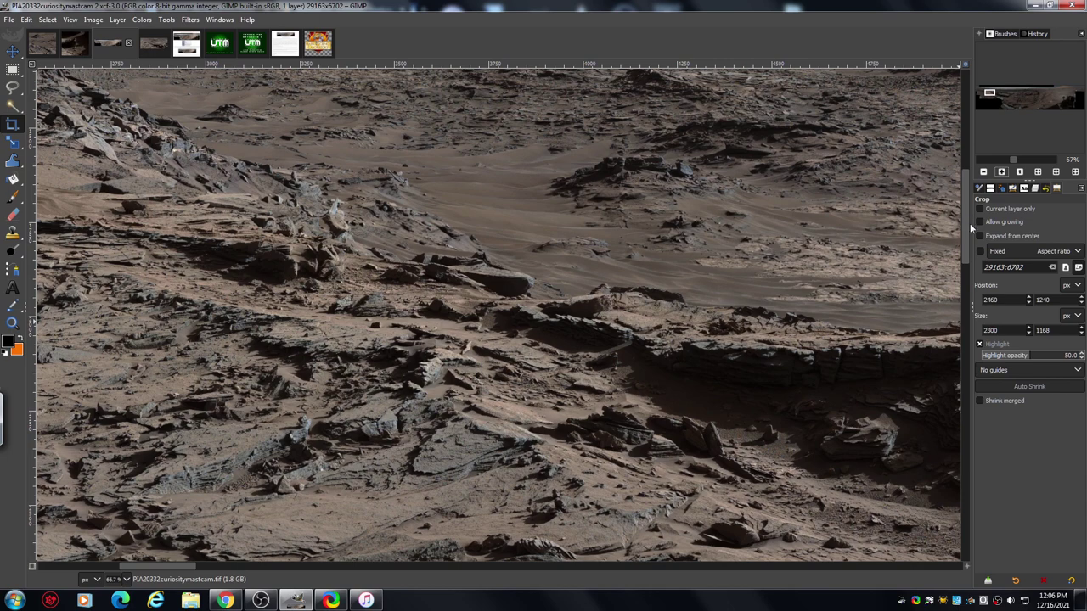
Zoom to 100% and scroll around the sandy slopes between layered, shadowed rock ledges
click(1001, 173)
drag(964, 227, 912, 246)
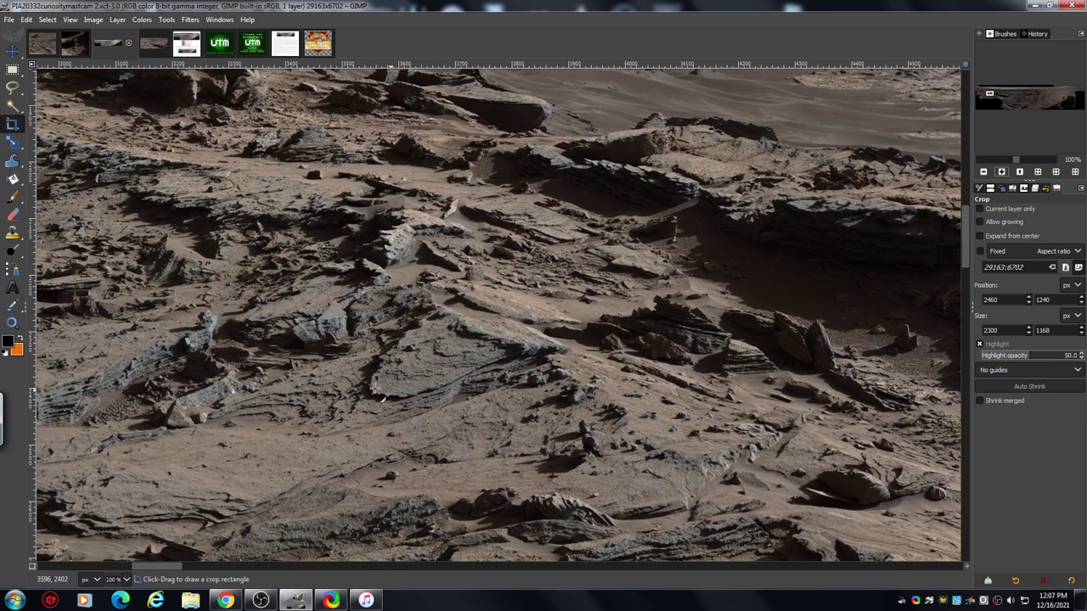
drag(965, 240, 961, 220)
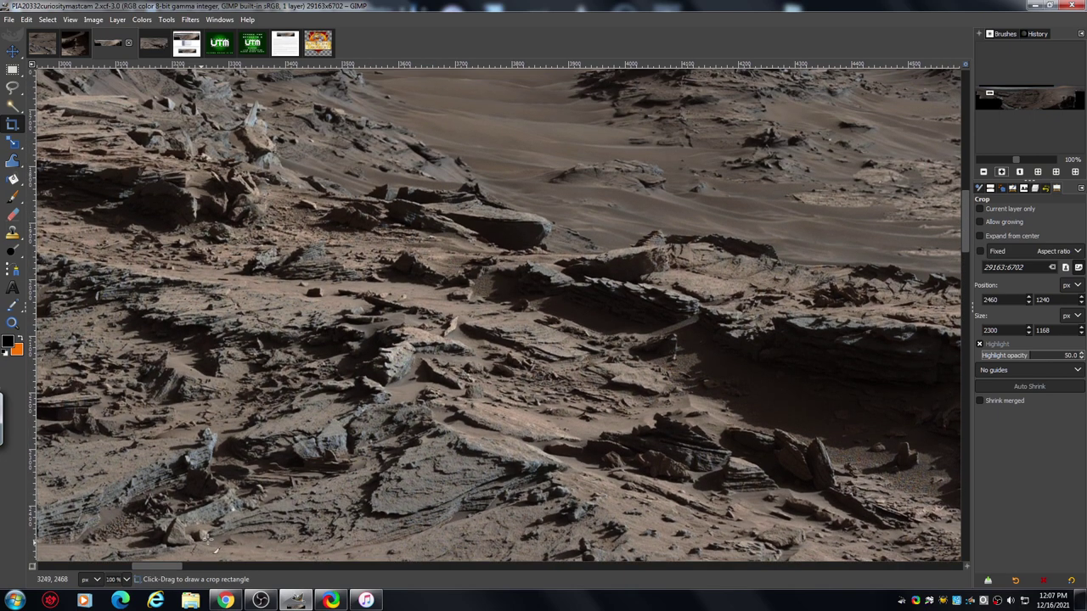
drag(161, 568, 178, 577)
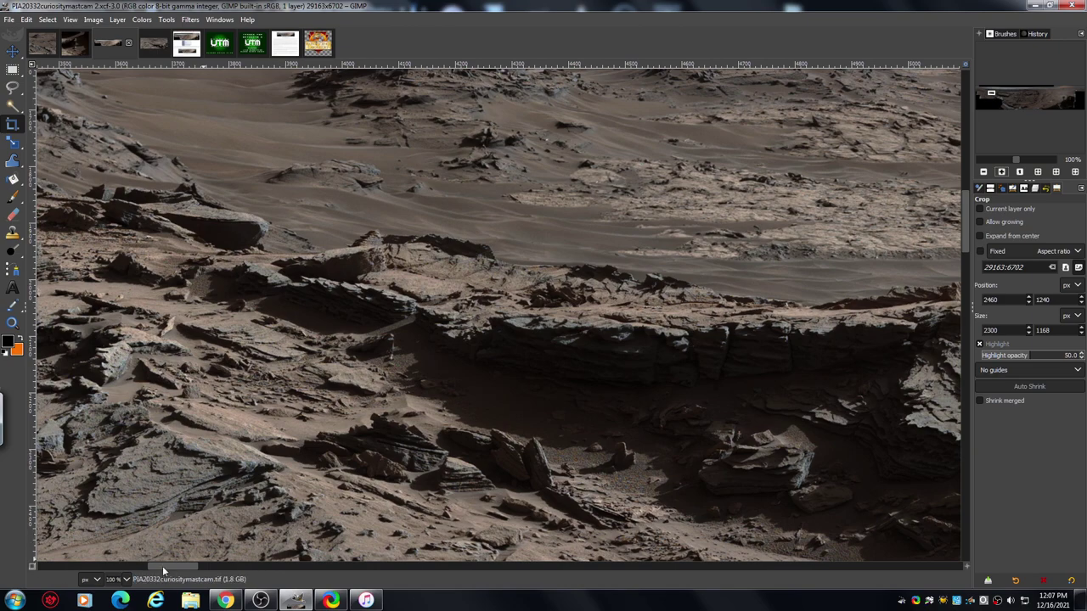
drag(166, 567, 237, 577)
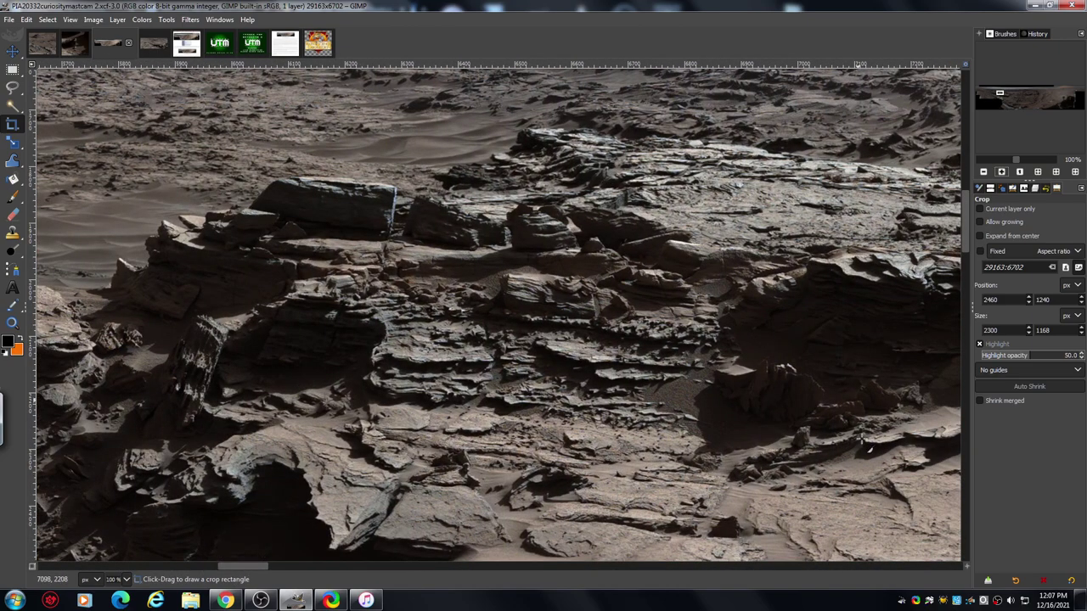
drag(965, 208, 970, 245)
drag(255, 568, 182, 576)
drag(966, 253, 962, 225)
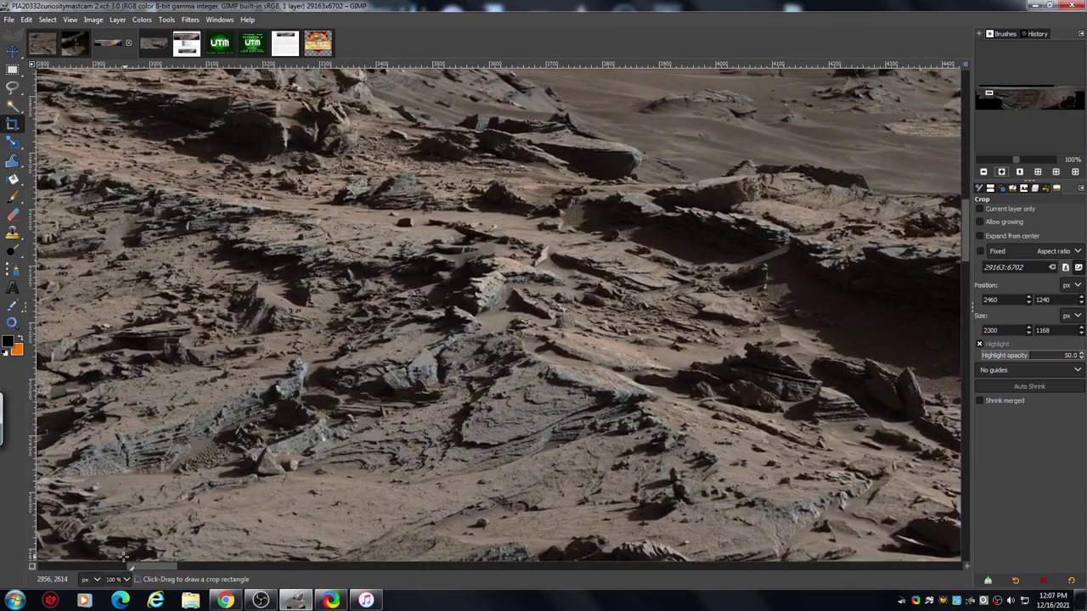
drag(179, 569, 165, 572)
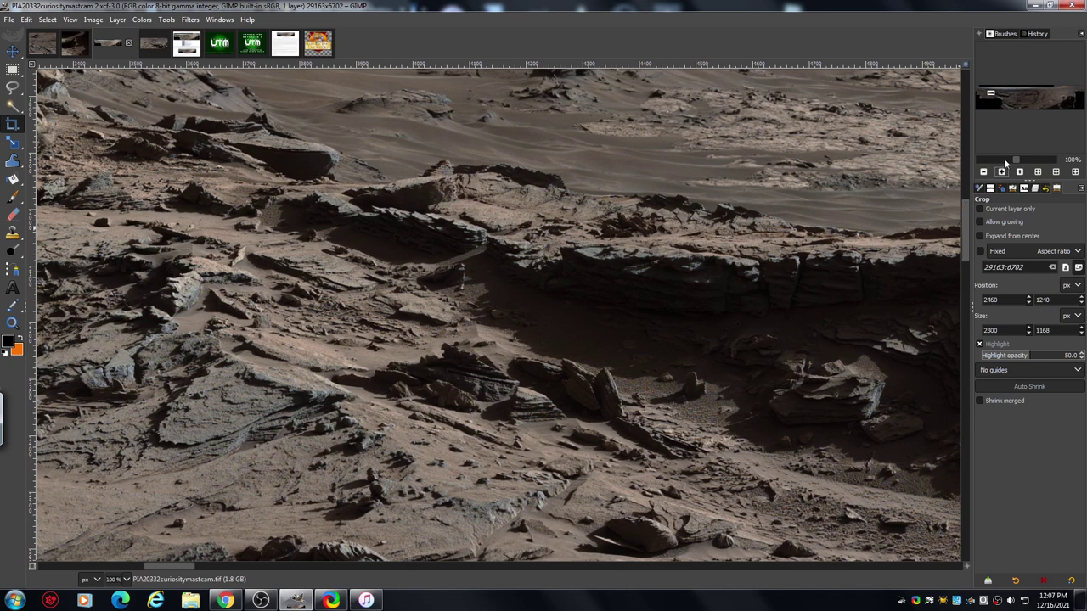
Magnify to 400% on the figure-like shape beside the shadowed ledge, then zoom back to 300%
click(1003, 172)
click(1003, 173)
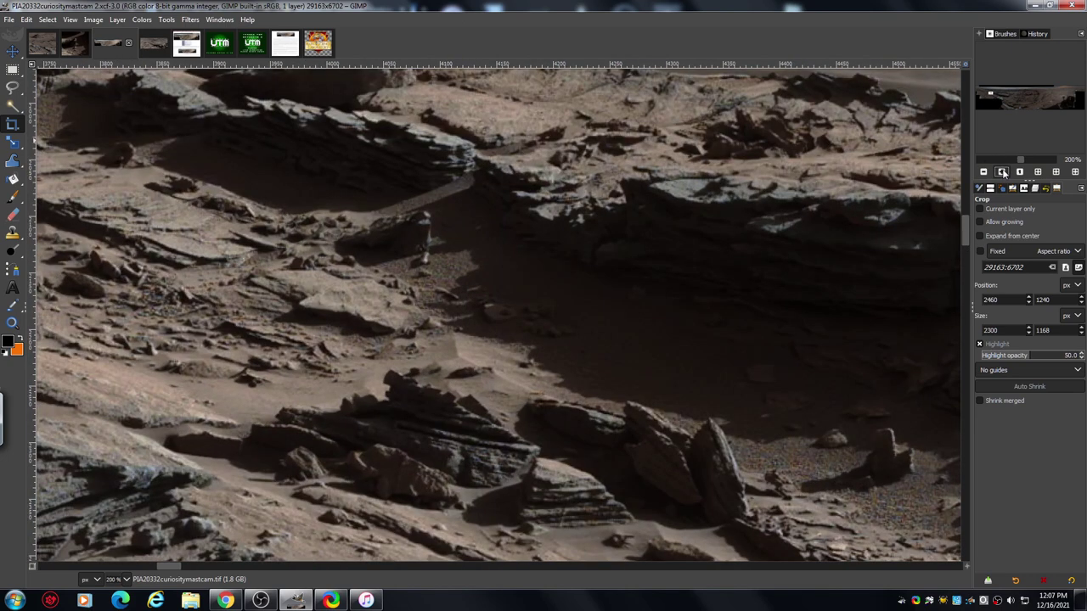
click(1003, 172)
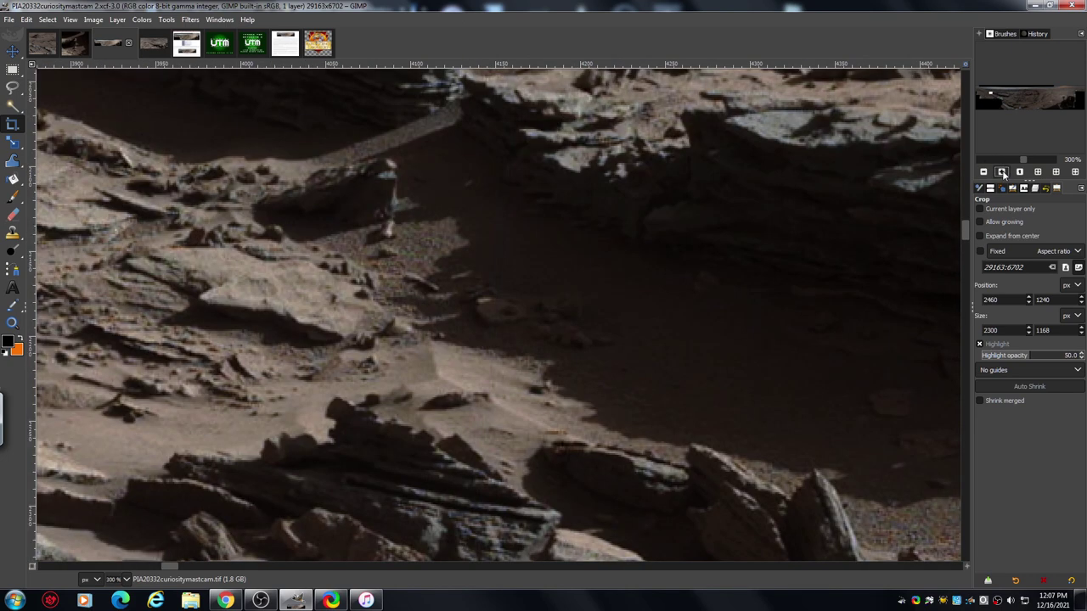
click(1003, 172)
drag(966, 228, 966, 223)
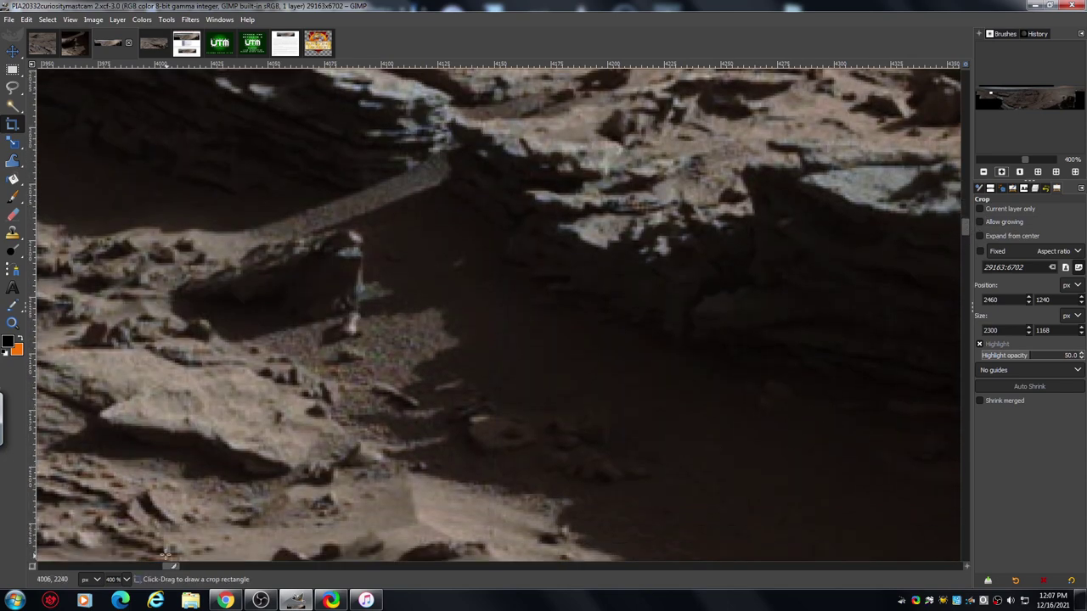
drag(169, 566, 166, 566)
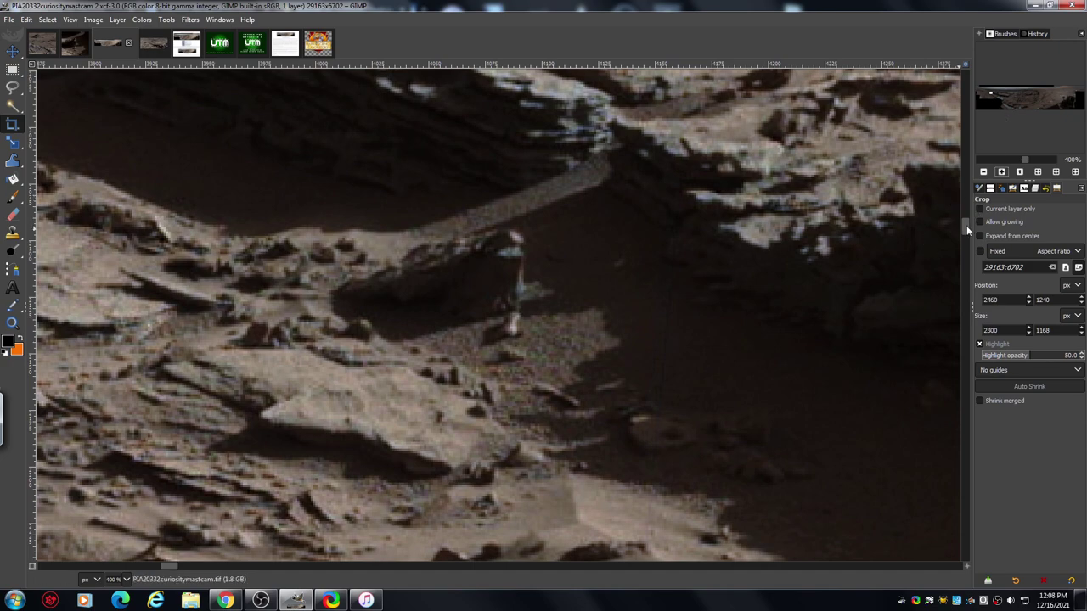
scroll(967, 229, up, 1)
scroll(968, 222, up, 5)
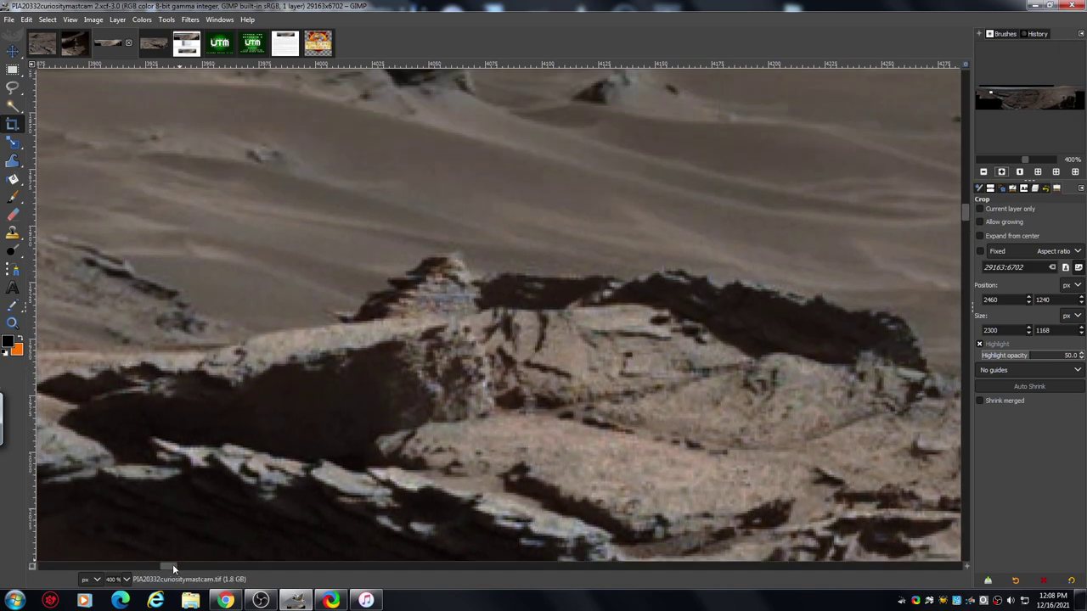
drag(171, 564, 154, 565)
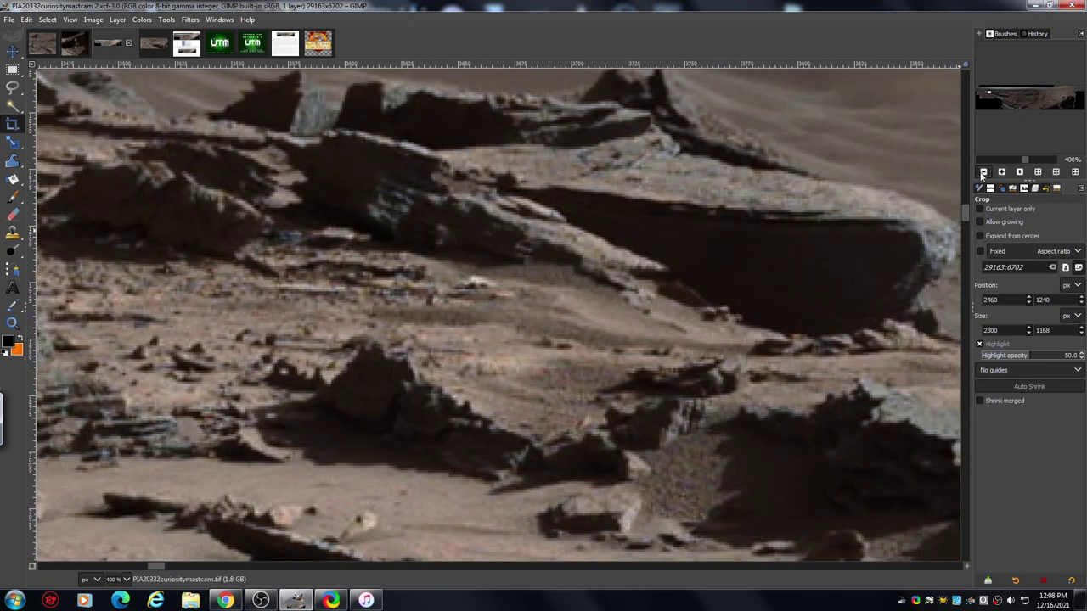
click(983, 171)
Drop to 200% zoom and pan to the small upright, figure-like rock among shadowed slabs
click(983, 172)
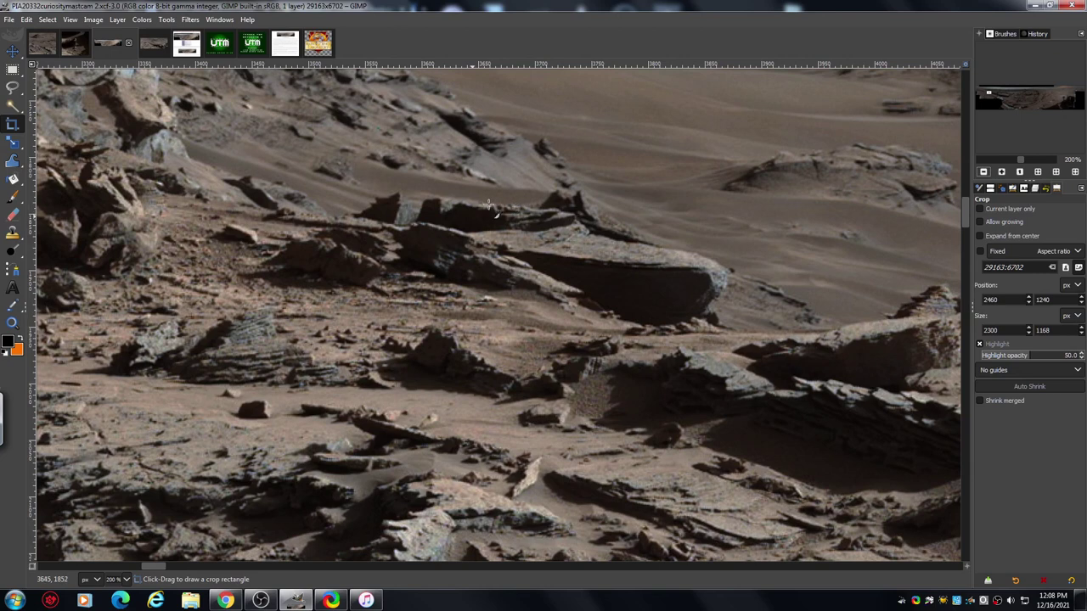
drag(966, 212, 966, 197)
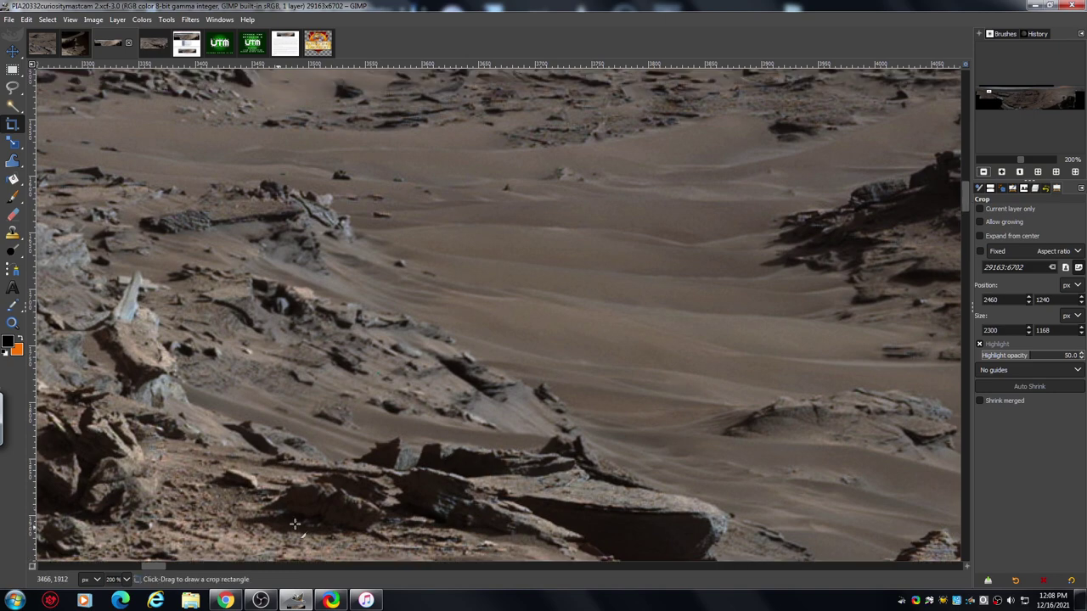
drag(160, 565, 139, 564)
drag(964, 195, 965, 192)
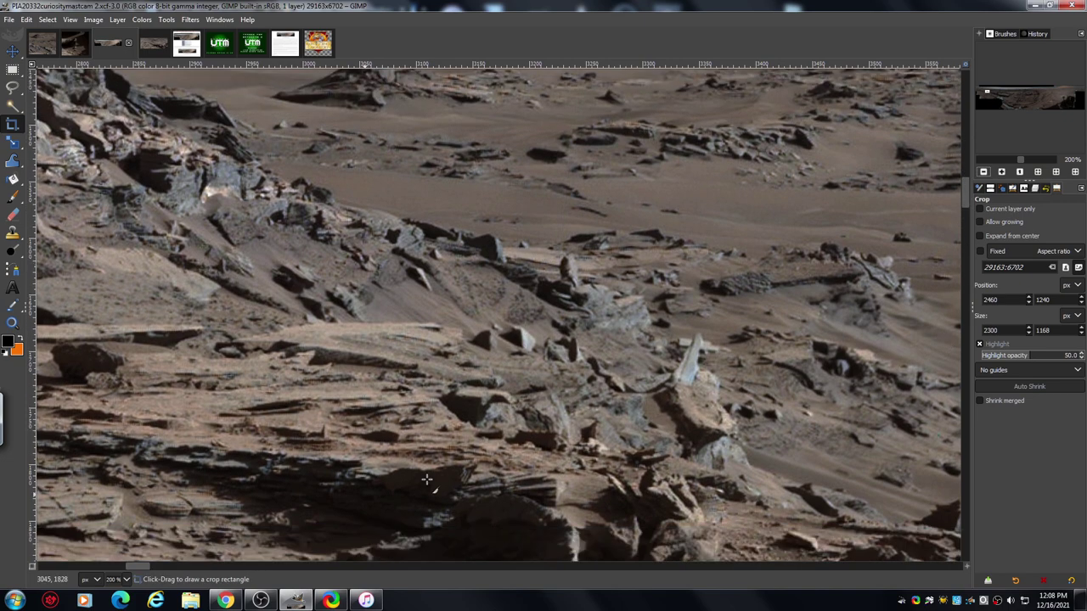
drag(135, 564, 139, 566)
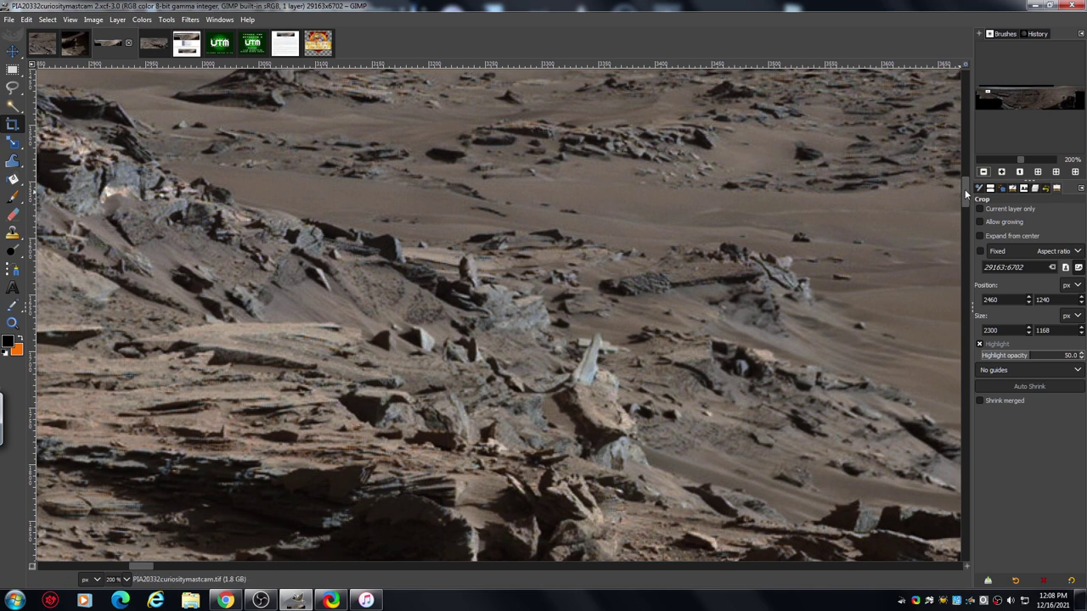
drag(964, 188, 968, 184)
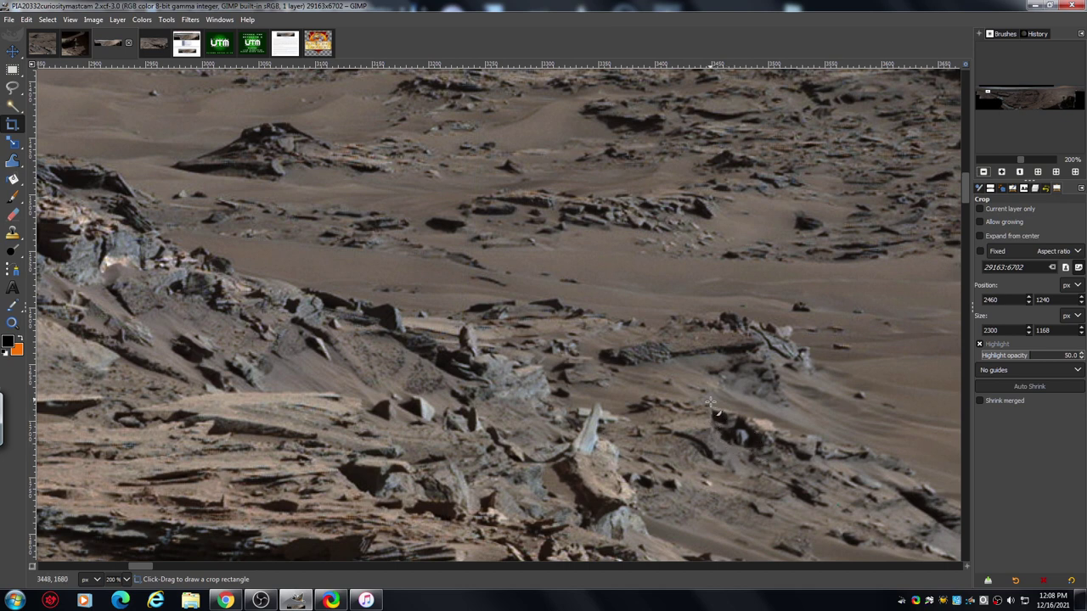
drag(965, 185, 966, 177)
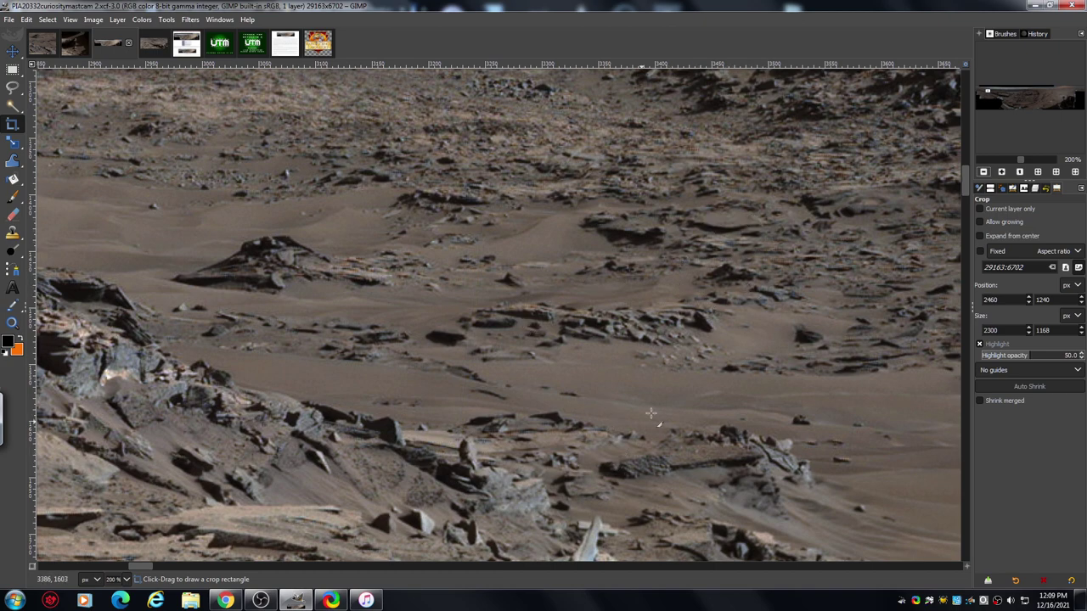
scroll(134, 567, left, 3)
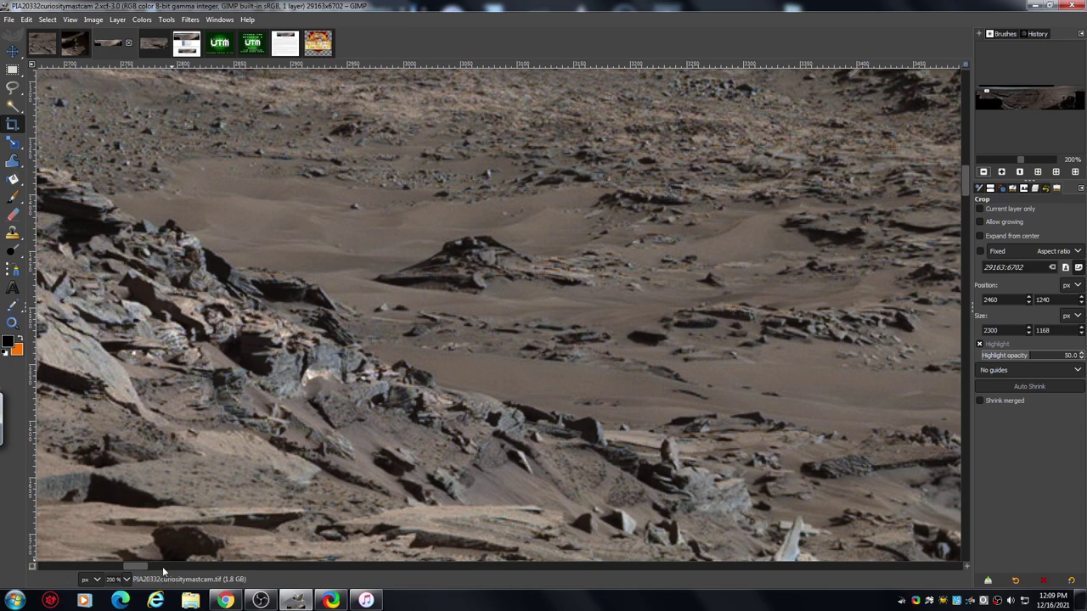
drag(131, 573, 137, 573)
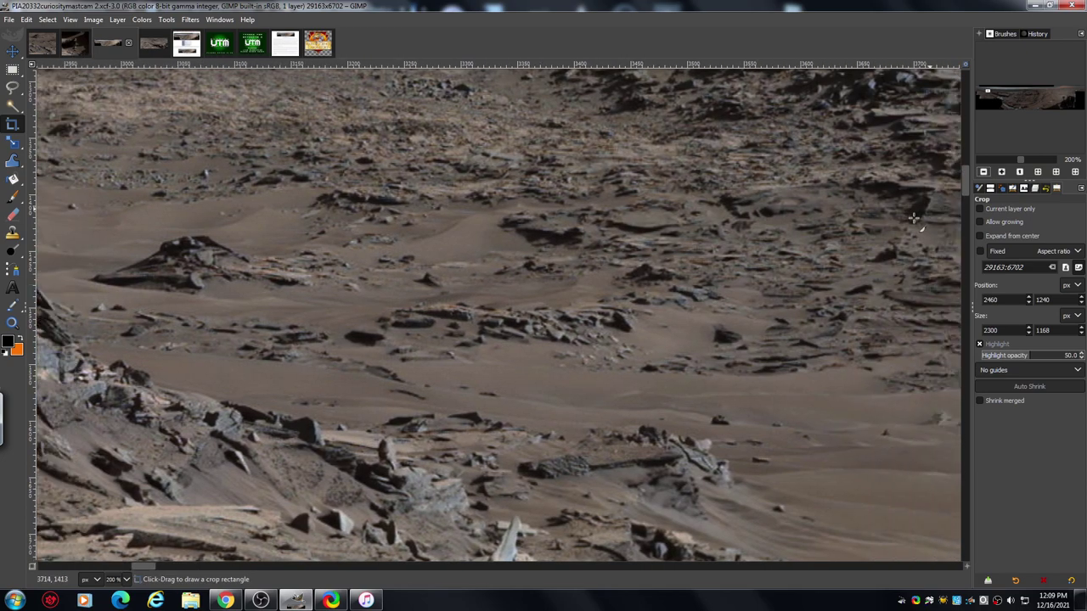
drag(967, 180, 963, 199)
Zoom the panorama to about 400–550% and center it on the pyramid-shaped rock mound in the sand
click(1001, 172)
click(1001, 171)
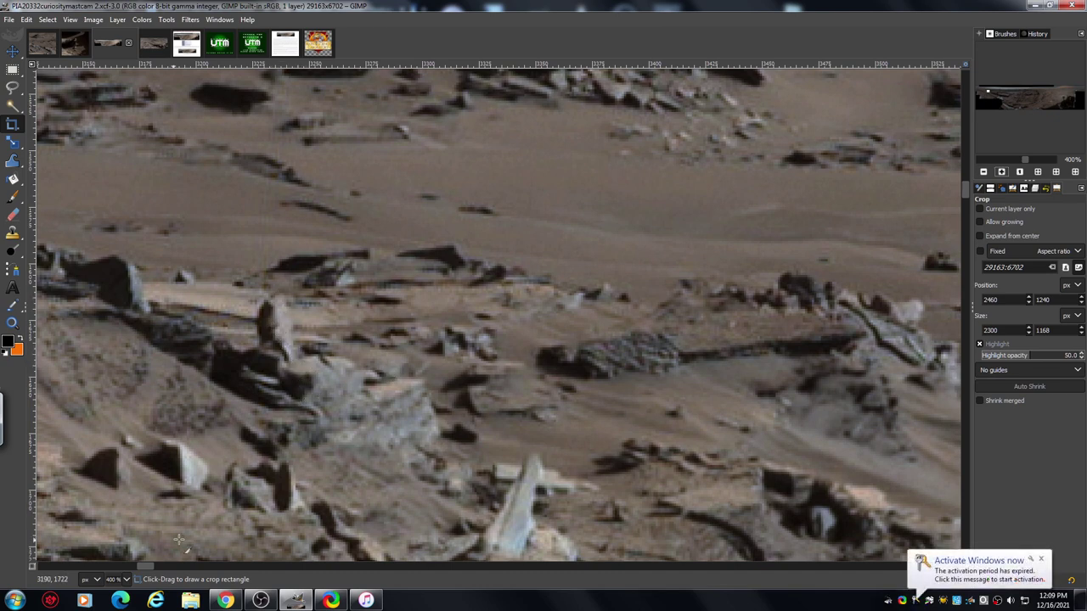
drag(143, 564, 129, 566)
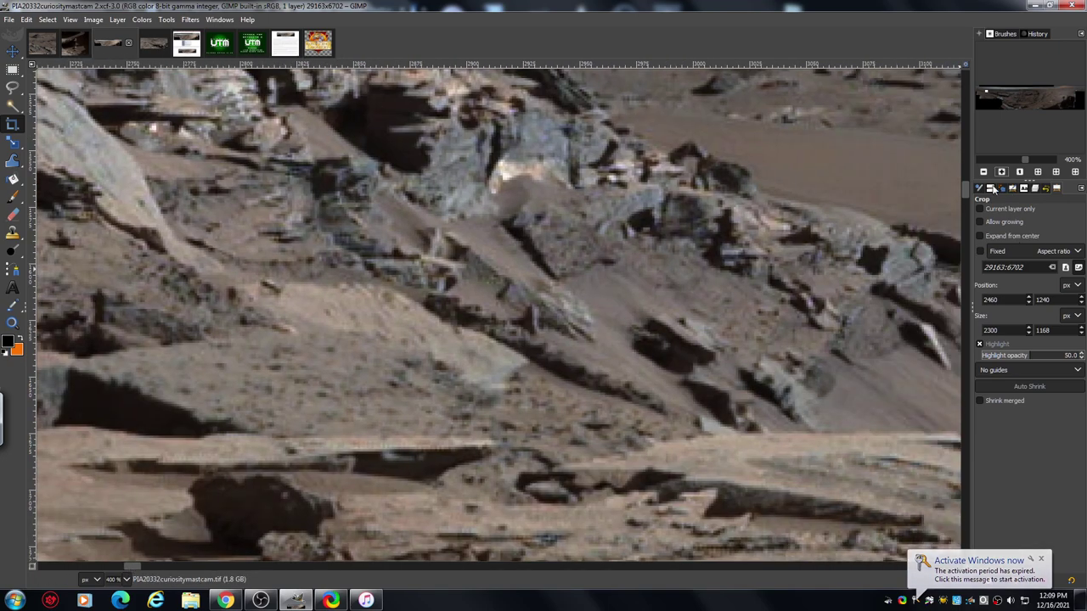
drag(964, 188, 966, 176)
scroll(608, 253, right, 5)
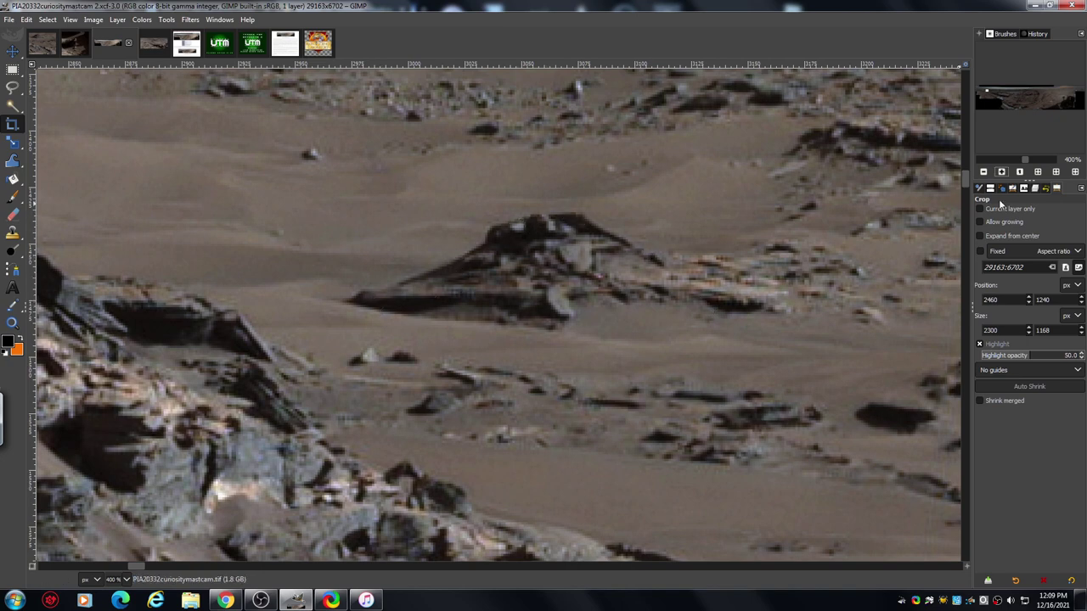
click(1001, 172)
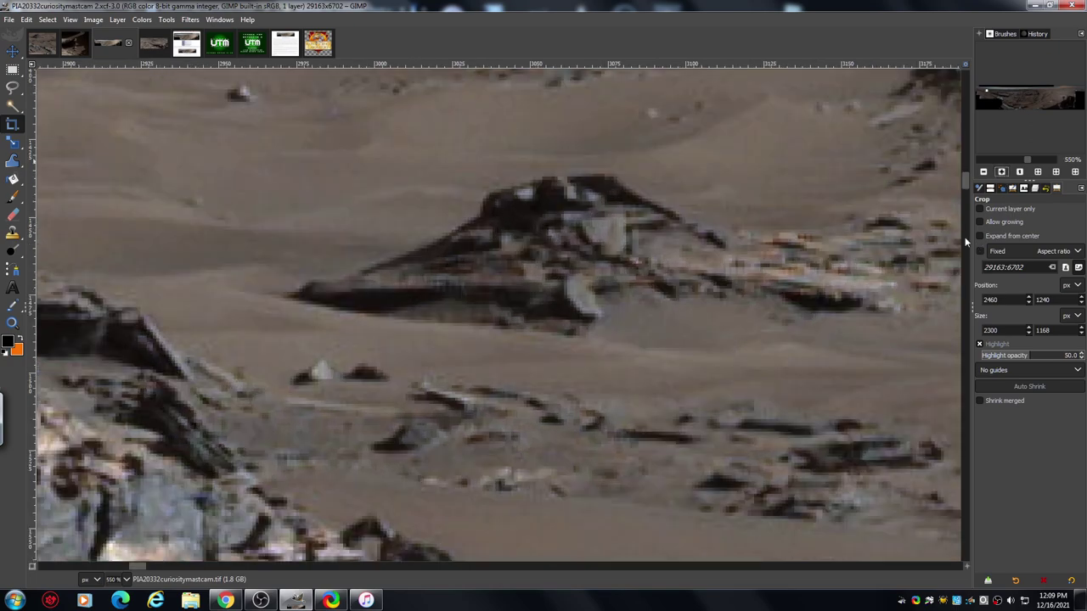
scroll(965, 179, up, 3)
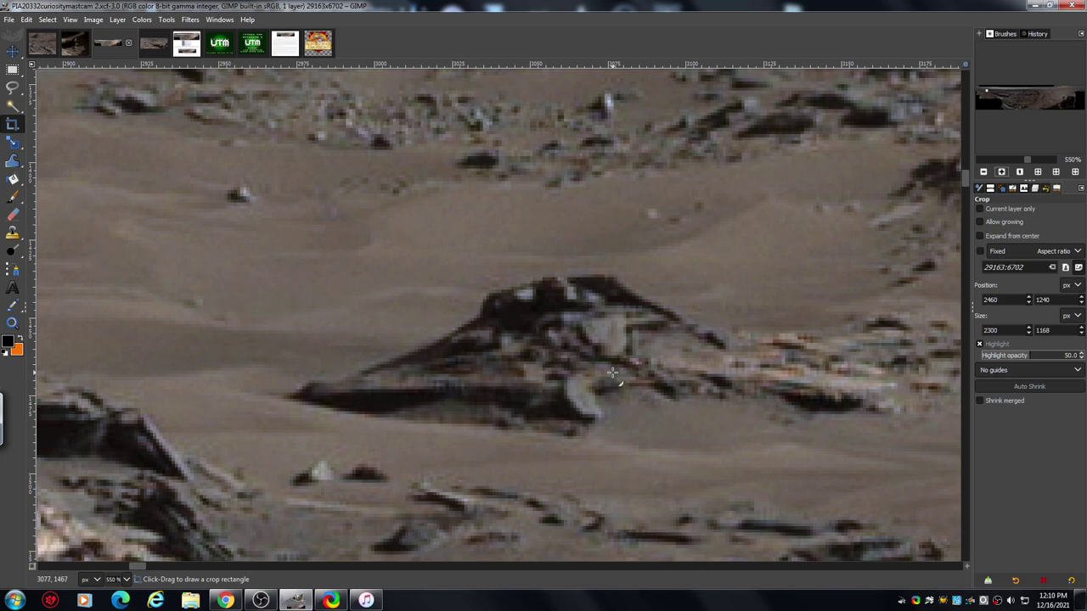
Zoom back out to 100% and pan across the terrain surrounding the rock mound
click(985, 172)
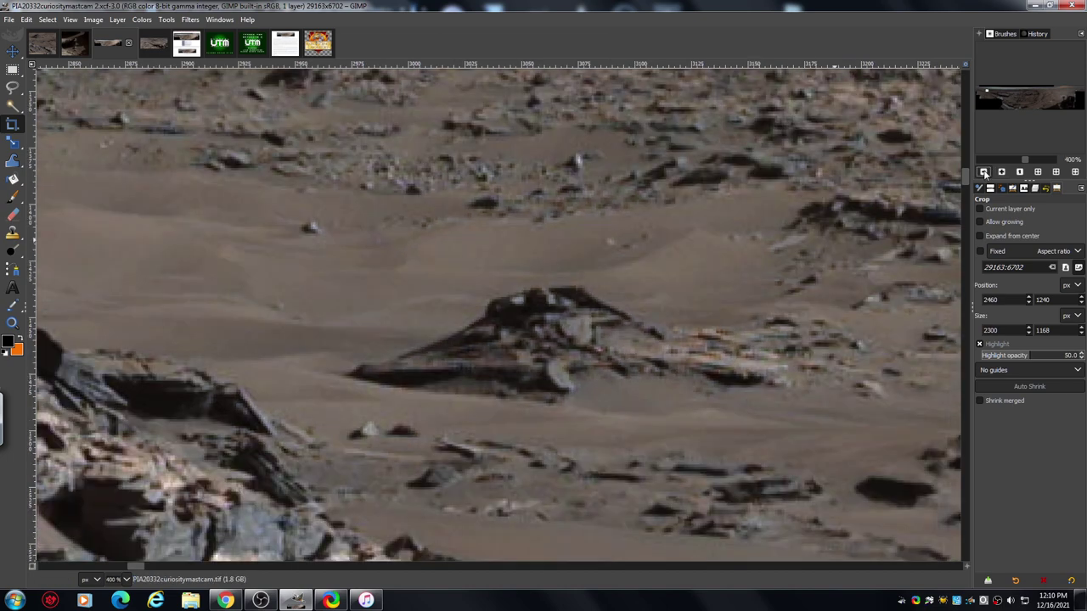
click(985, 172)
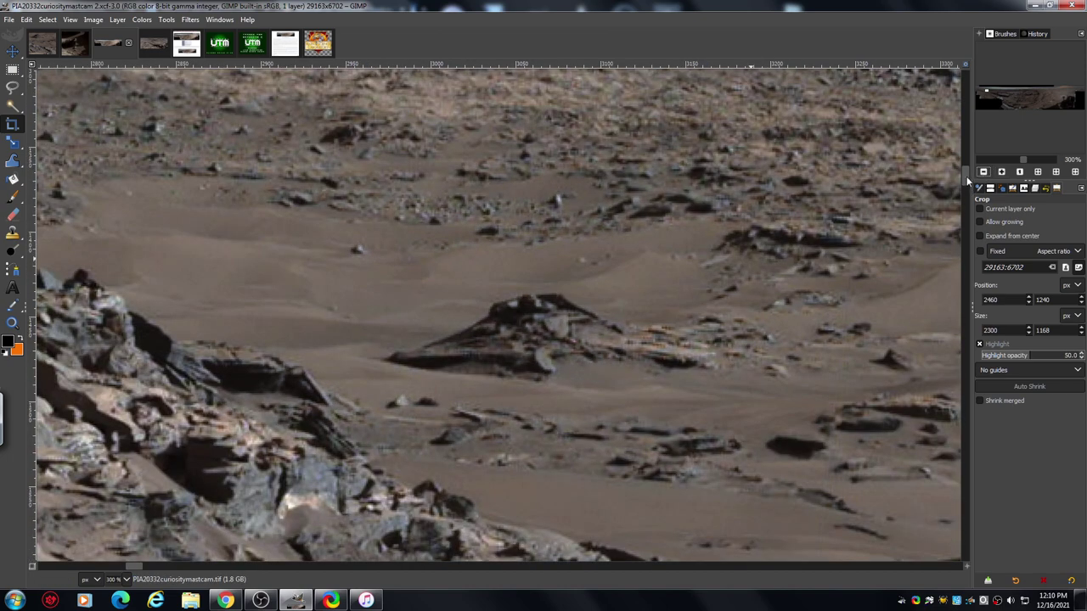
drag(967, 177, 964, 183)
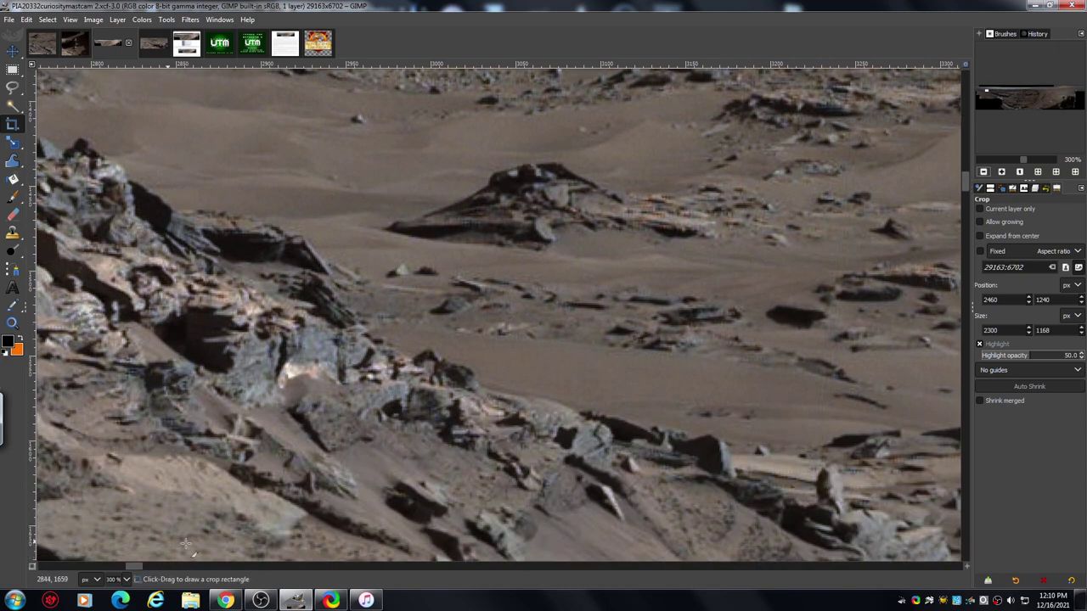
drag(132, 565, 124, 565)
drag(966, 172, 963, 168)
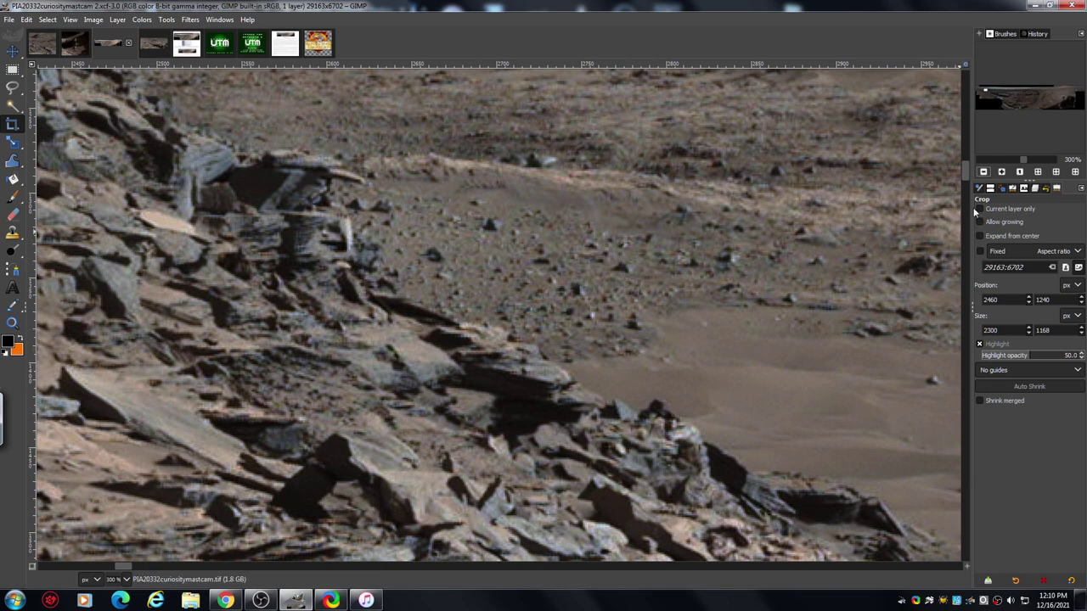
drag(965, 170, 965, 180)
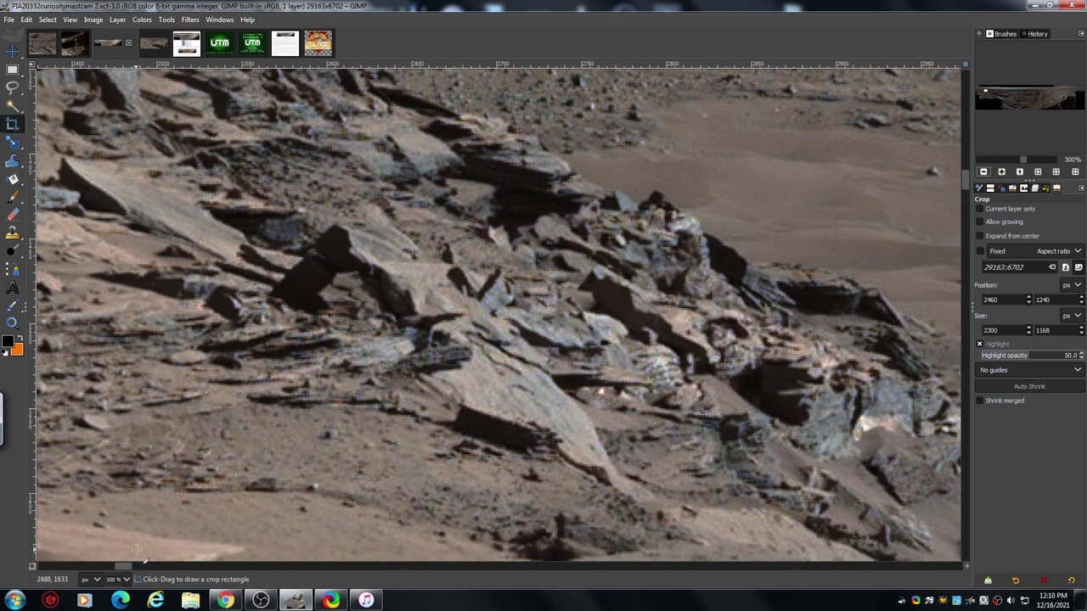
drag(125, 566, 180, 565)
mouse_move(965, 179)
mouse_down()
mouse_move(965, 195)
mouse_move(967, 185)
mouse_up()
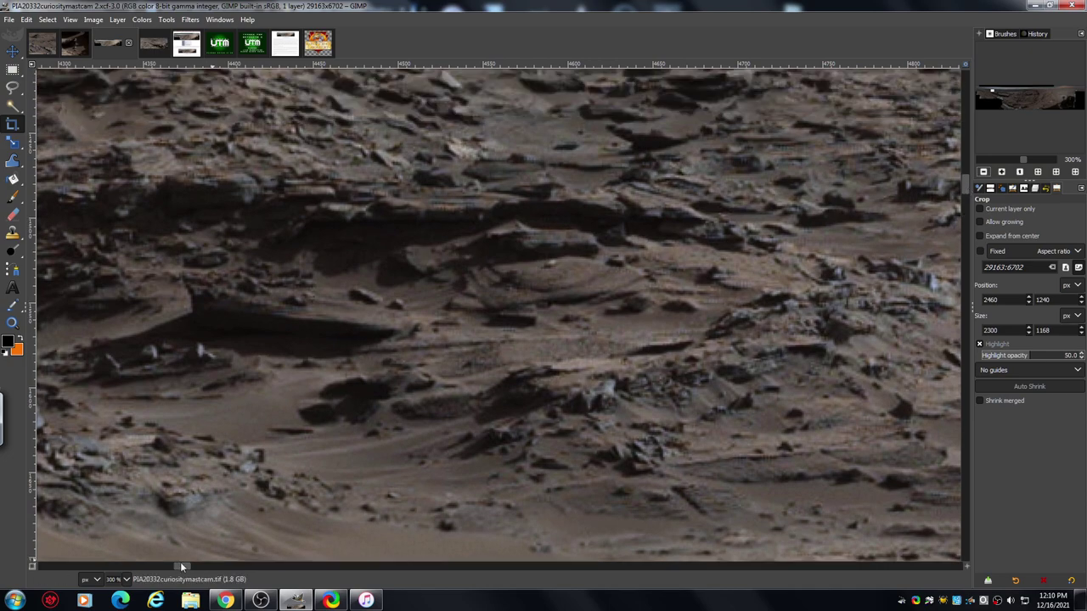
drag(180, 565, 245, 570)
Zoom further out to reveal the distant horizon, then pan to the shadowed foreground ledge and zoom in
click(984, 173)
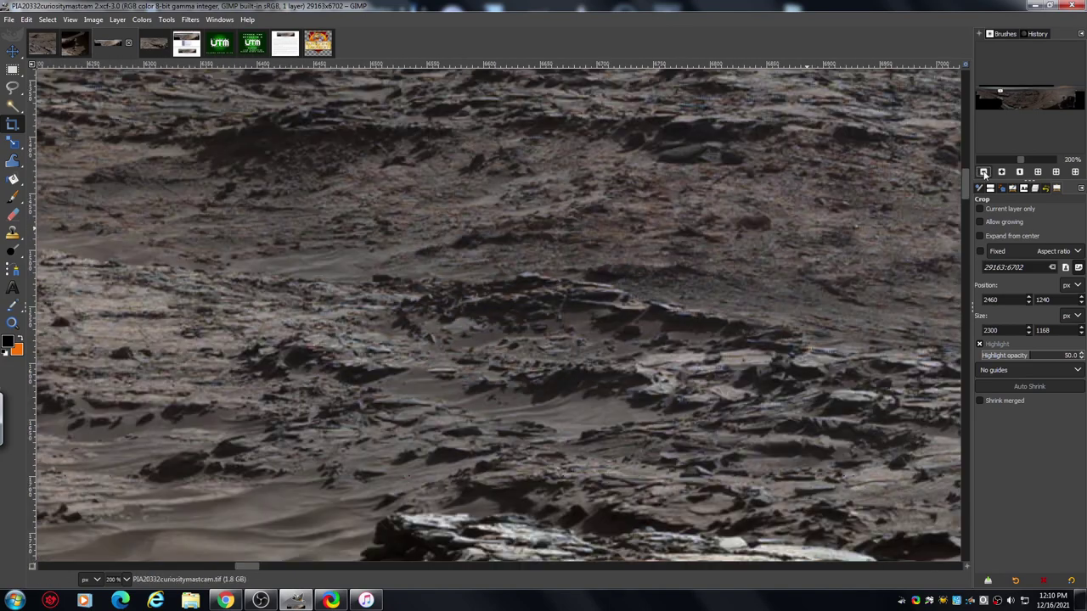
click(984, 172)
click(984, 173)
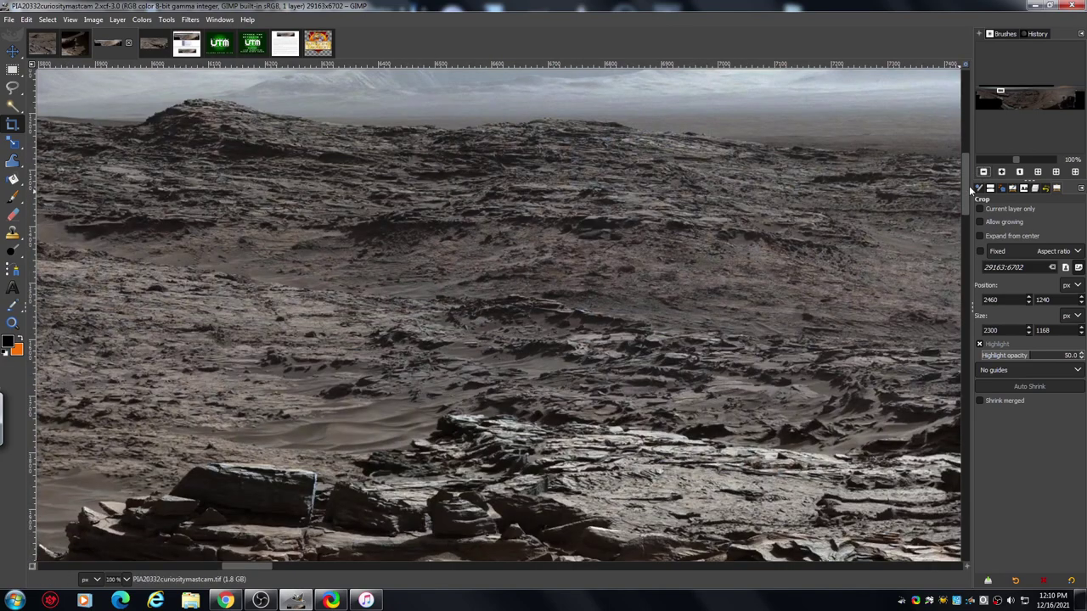
drag(965, 189, 963, 237)
drag(239, 564, 163, 566)
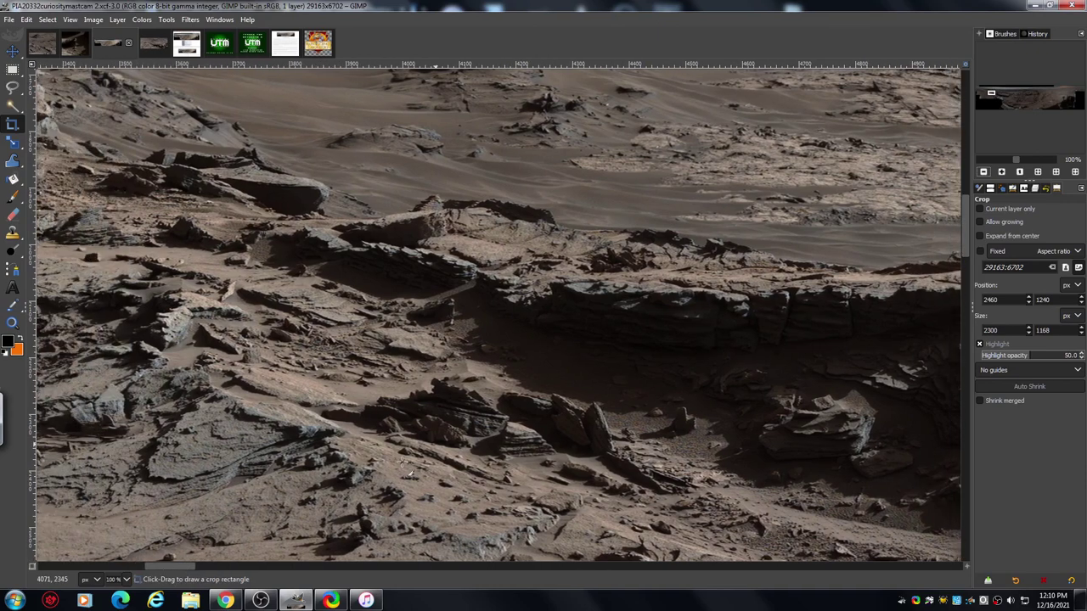
scroll(966, 226, up, 3)
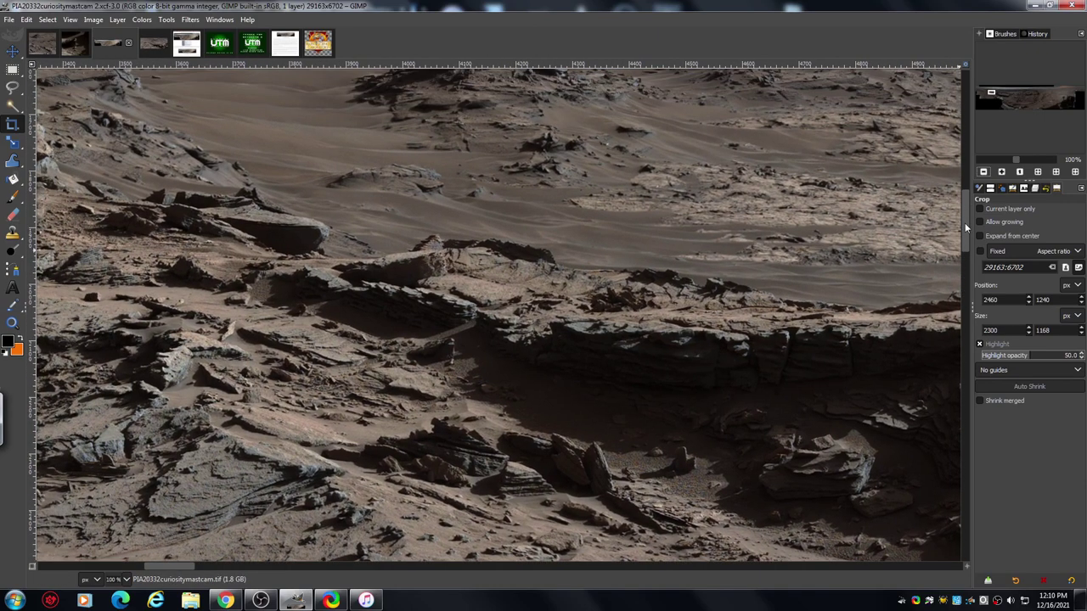
scroll(965, 221, up, 3)
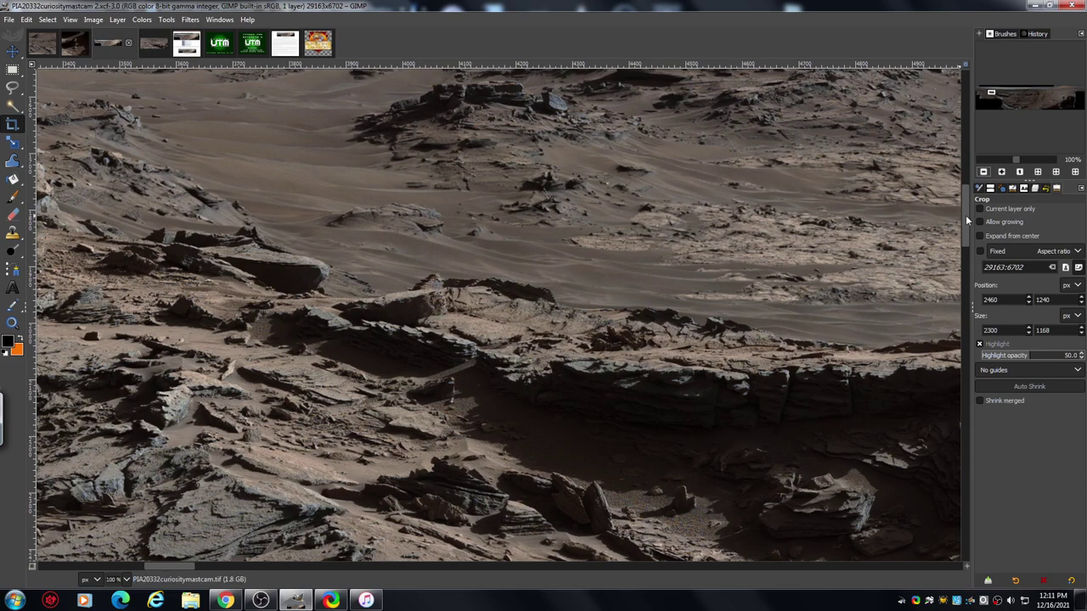
scroll(966, 215, up, 1)
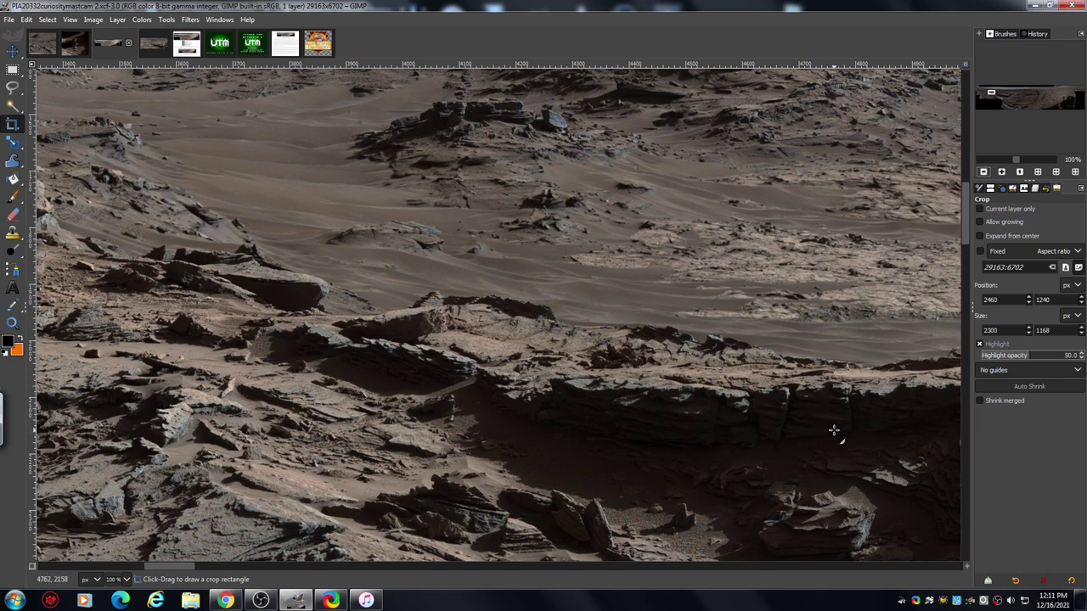
drag(966, 216, 966, 226)
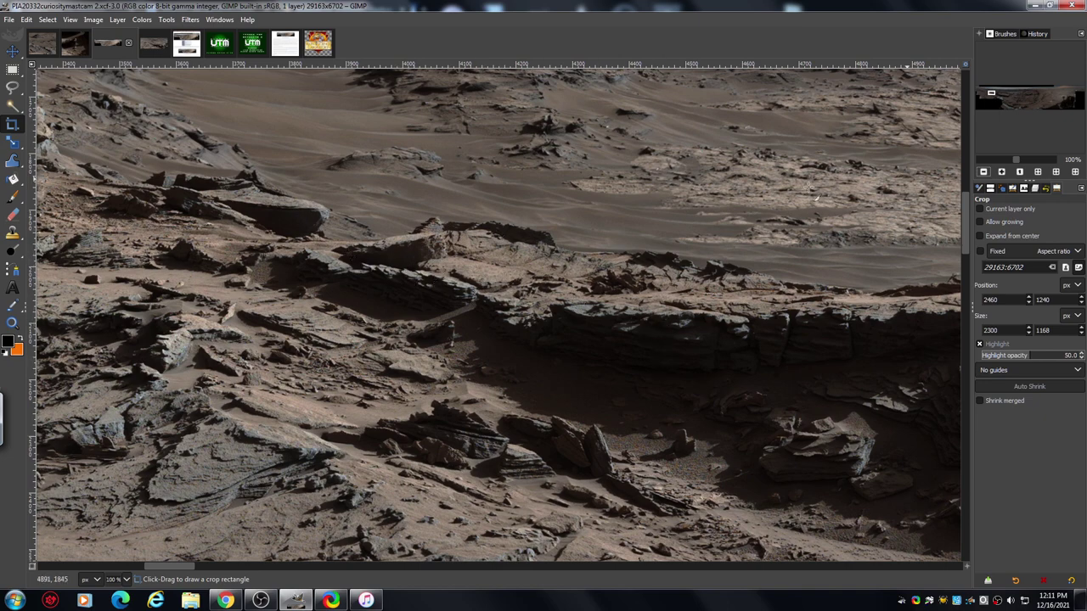
click(1002, 172)
Magnify the shadowed rock ledge to 400% and pan along the outcrop beside the sand dunes
click(1002, 172)
click(1002, 172)
click(1002, 172)
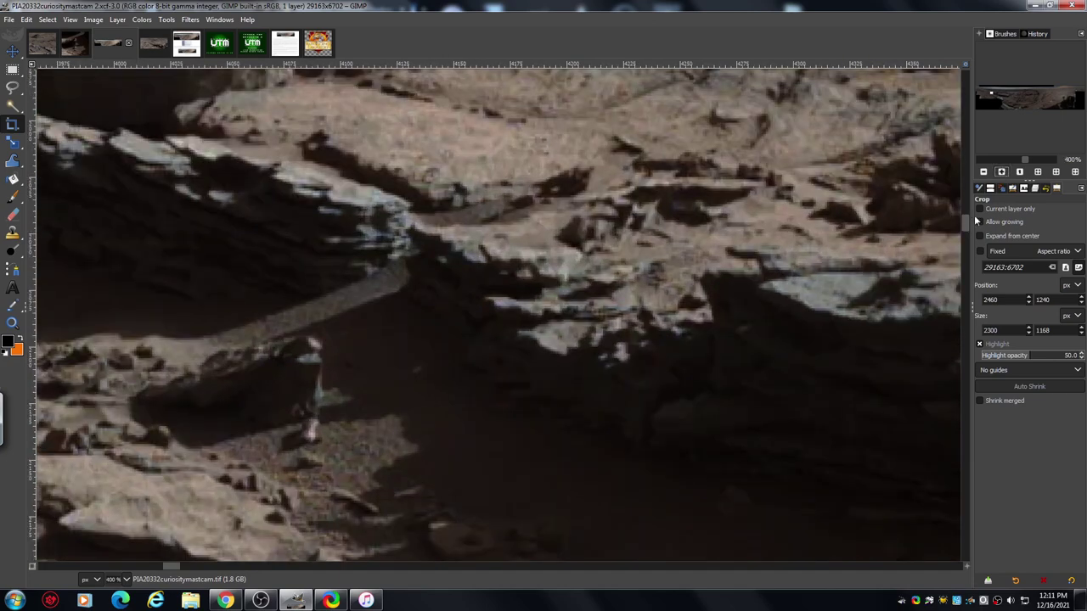
scroll(966, 213, up, 1)
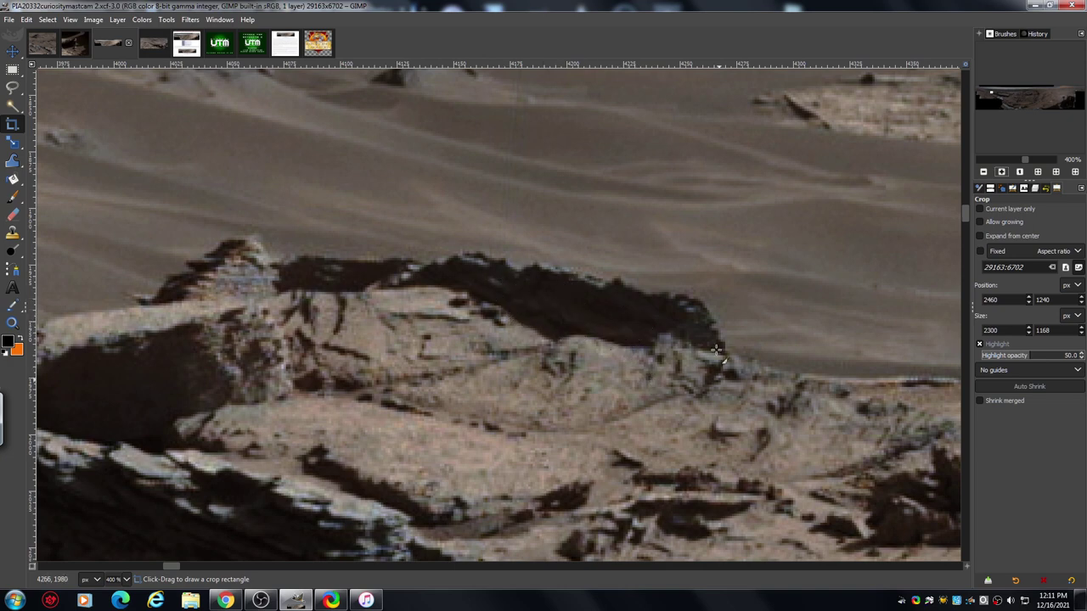
drag(172, 568, 178, 572)
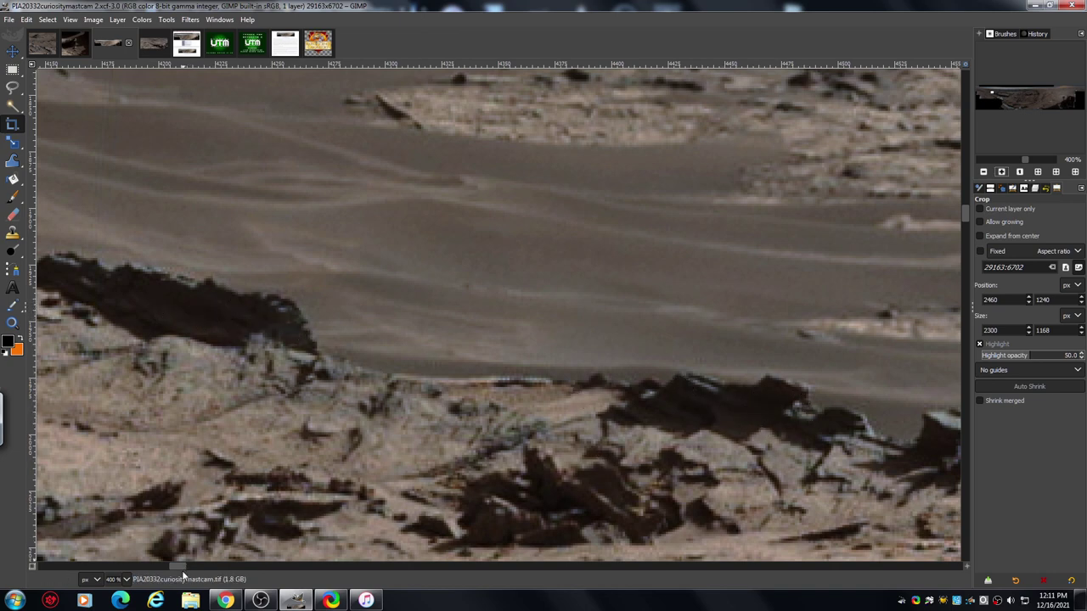
drag(177, 570, 189, 576)
Zoom the panorama back out to 200%, then switch to the DUDE L USE crop at 18% zoom
click(984, 172)
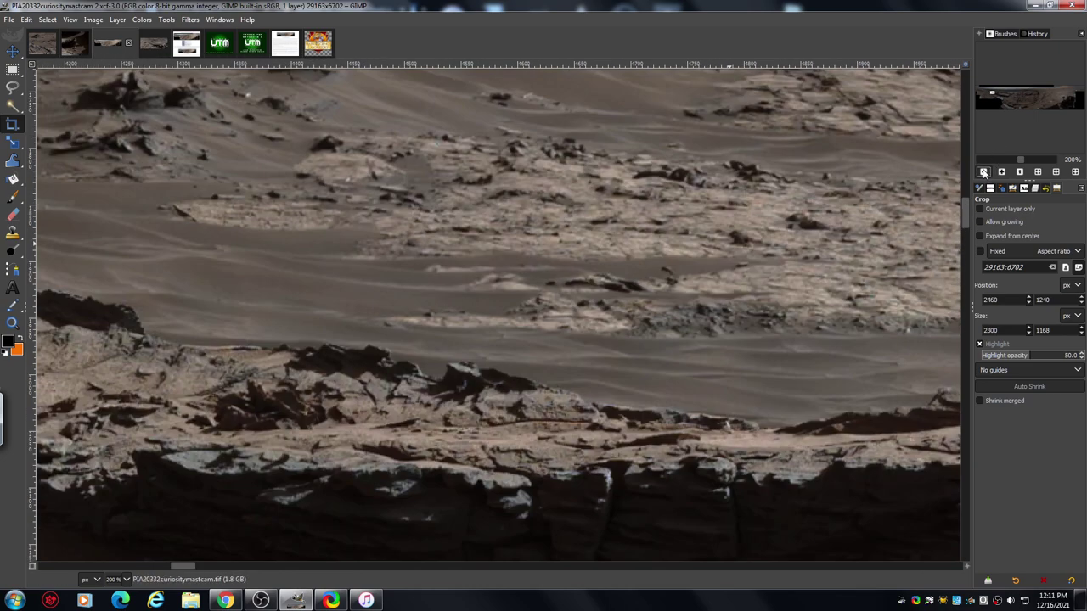
click(983, 172)
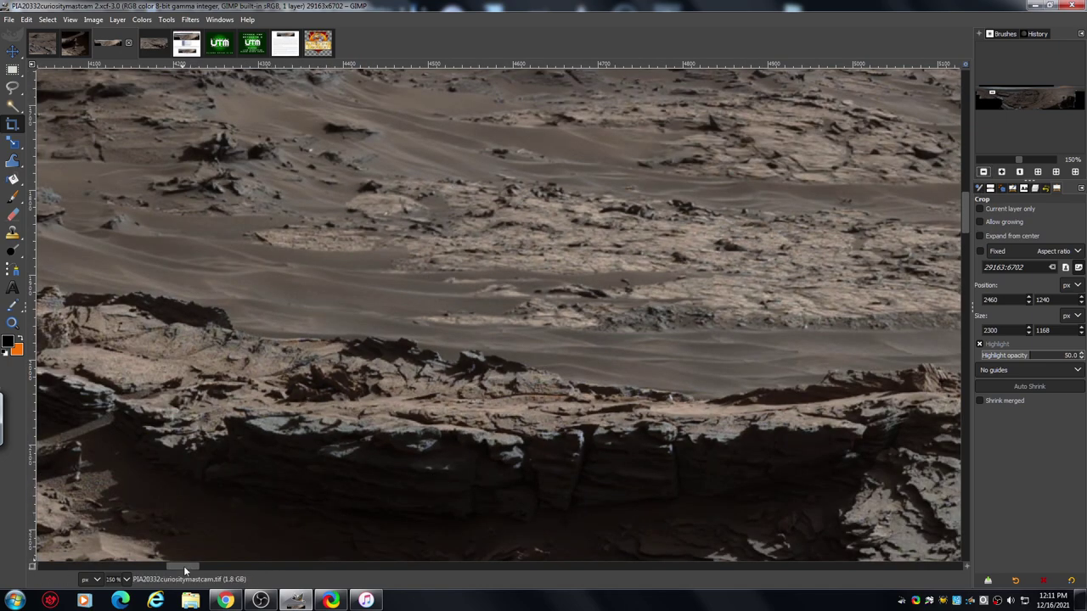
drag(180, 566, 157, 577)
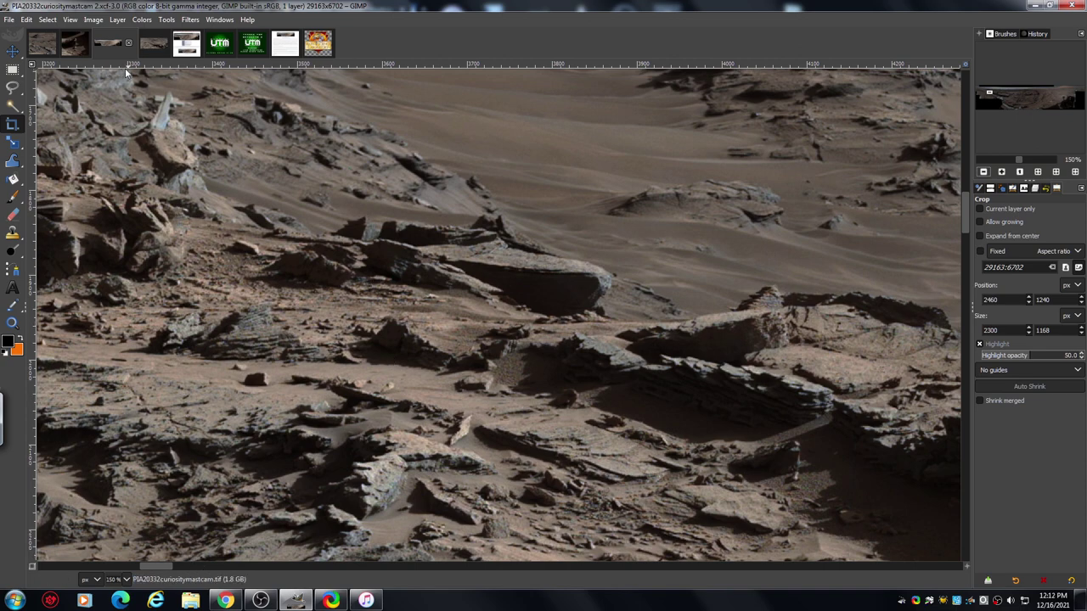
click(74, 47)
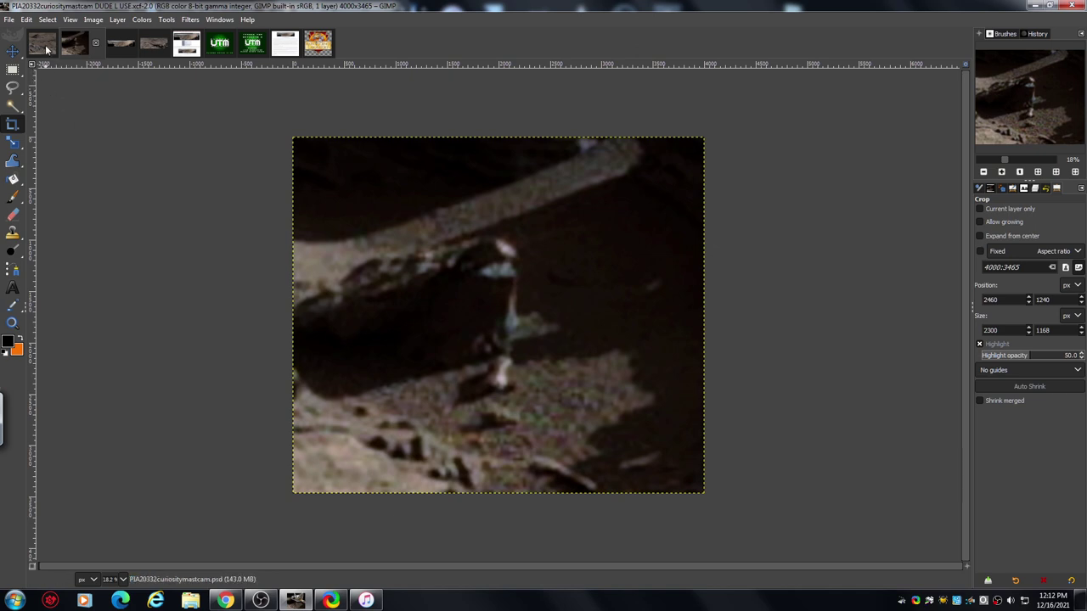
View the EGYPTIAN HEAD UFO CROP image, then return to the full 29163×6702 panorama
click(44, 48)
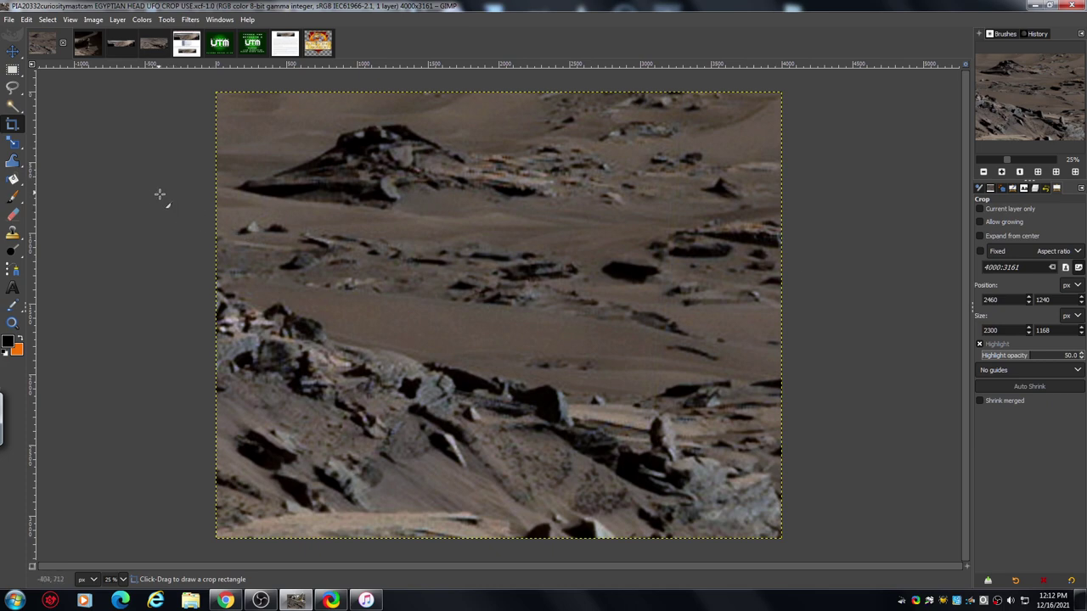
click(119, 45)
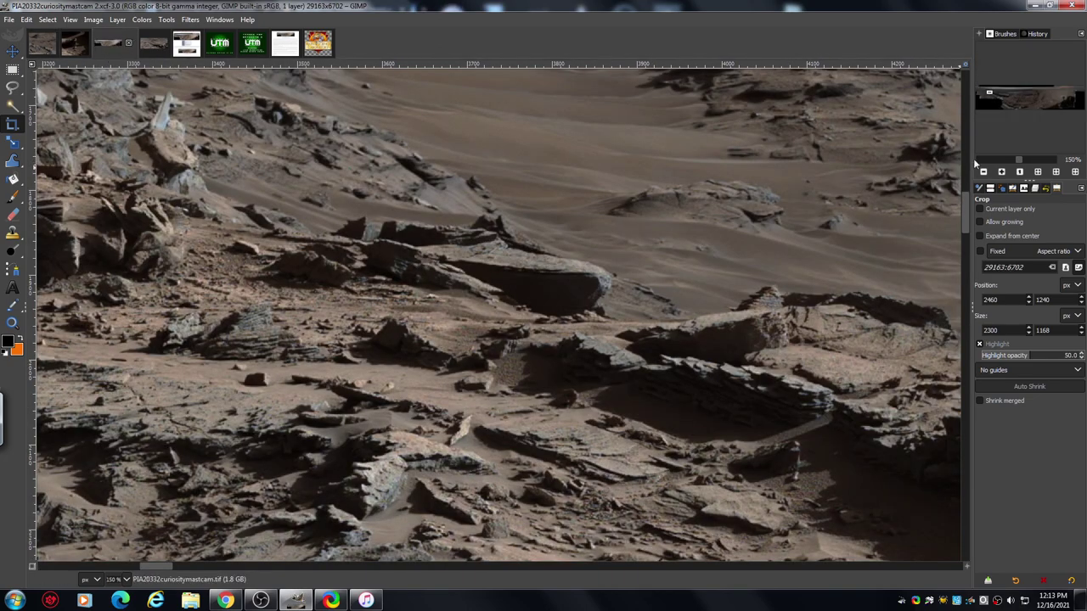
Zoom the panorama out, draw a crop rectangle around the central rocky basin, then open the CROP plain image
click(983, 171)
click(984, 172)
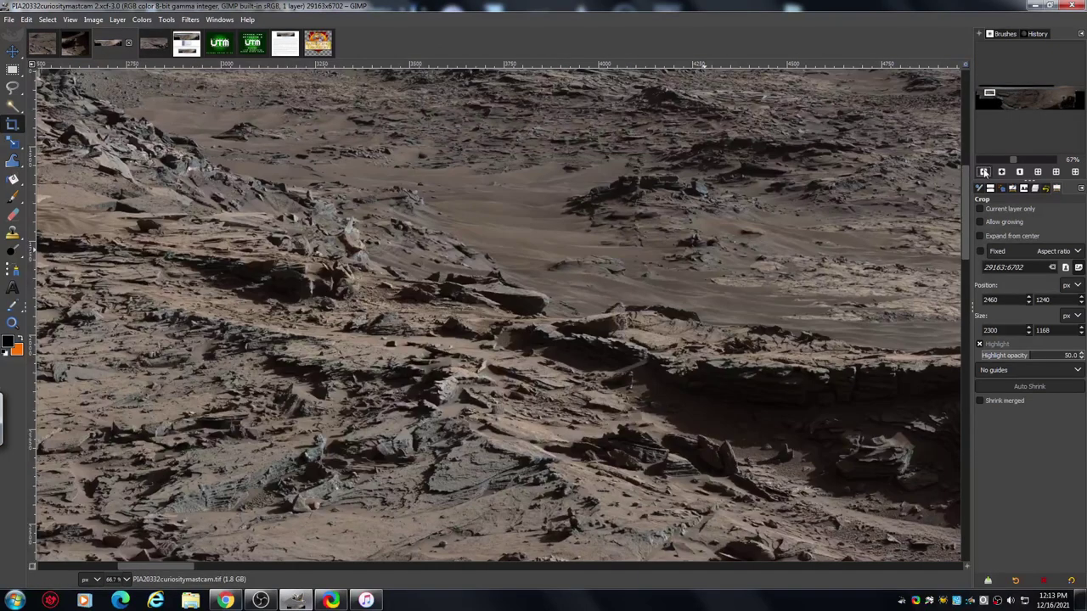
click(984, 172)
click(984, 172)
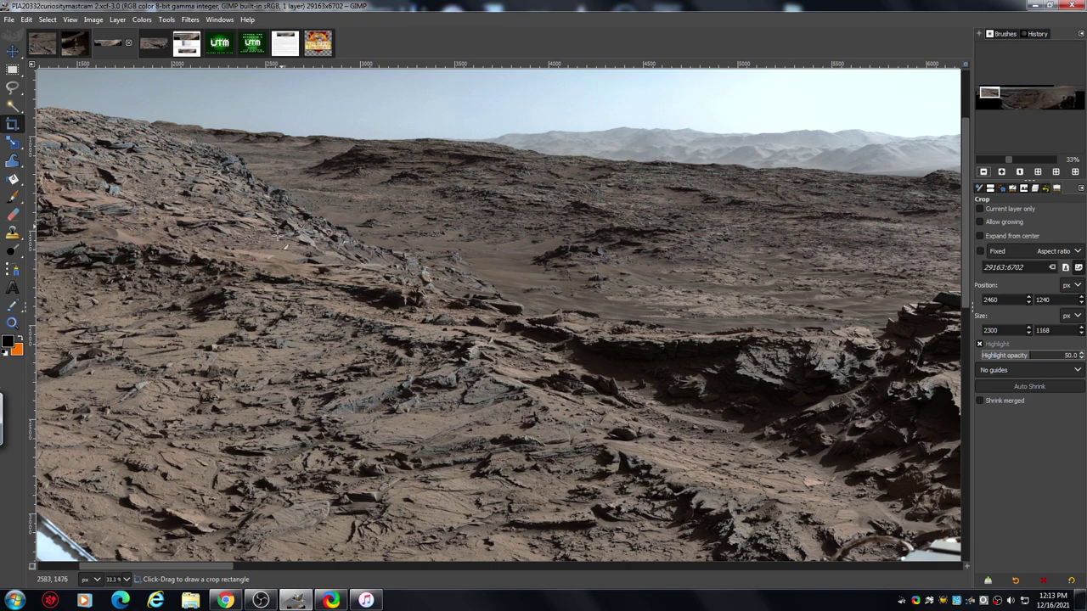
drag(293, 199, 706, 377)
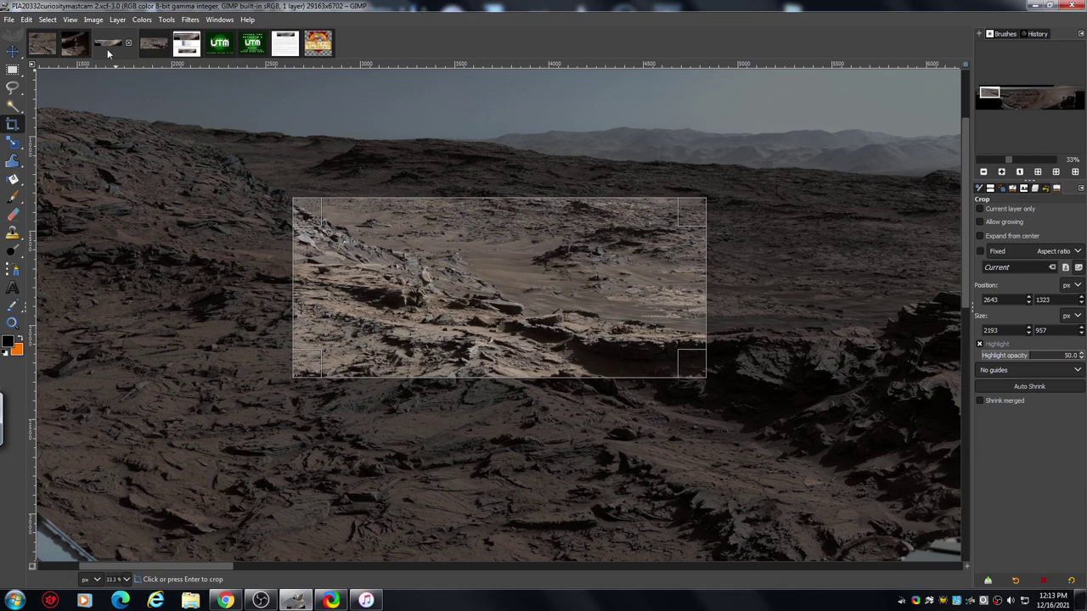
click(156, 44)
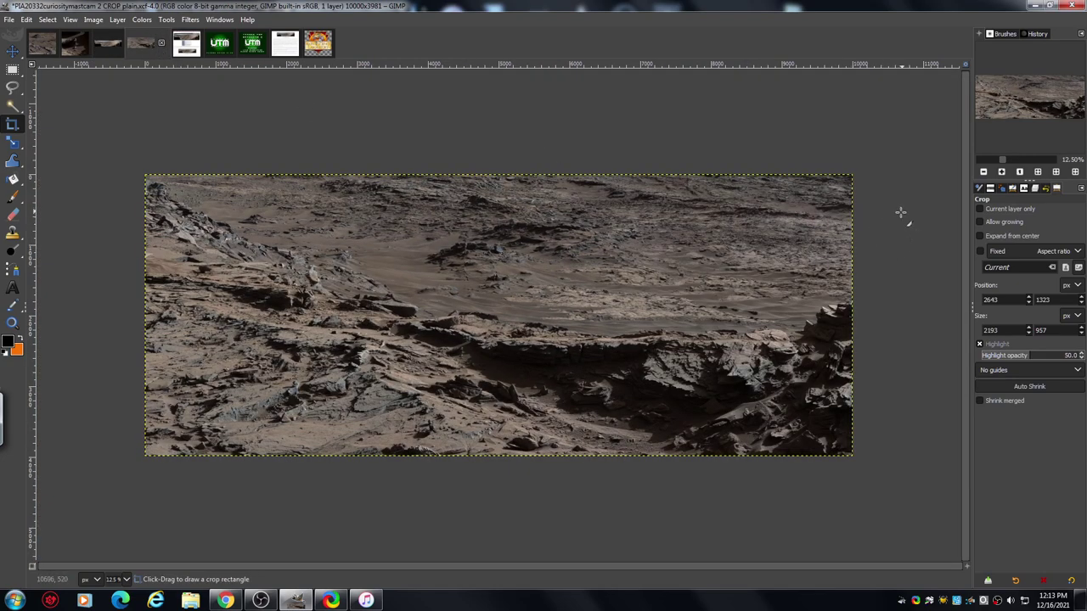
Zoom the plain crop in to 33% and pan across its rocks
click(1002, 173)
click(1002, 172)
click(1002, 173)
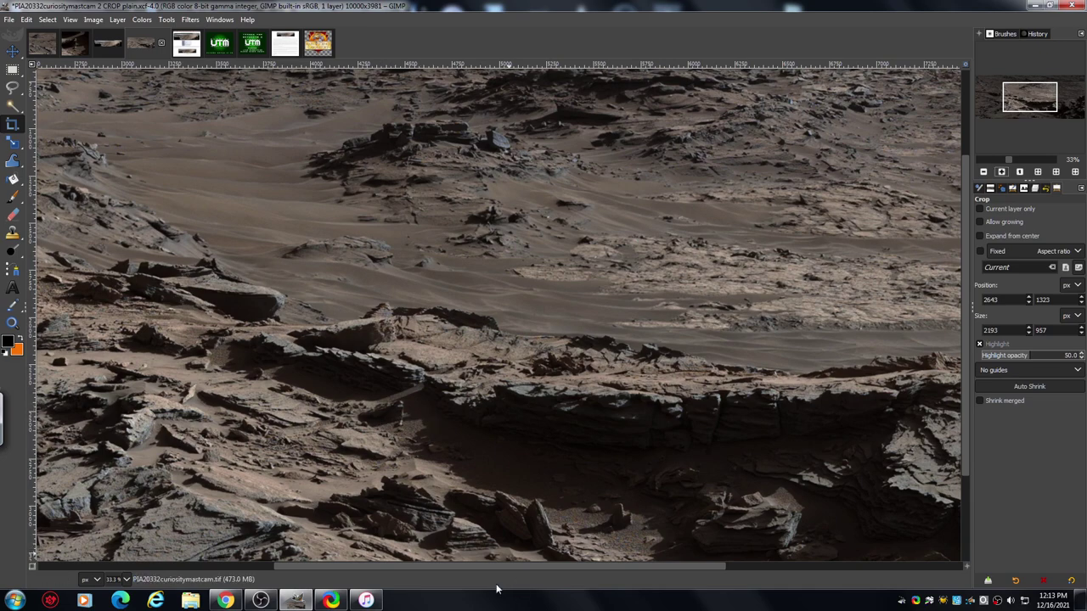
drag(499, 564, 293, 581)
drag(965, 222, 956, 160)
Magnify the plain crop to 67% for rock detail, step back to 50%, then return to the panorama
click(1002, 172)
click(1002, 172)
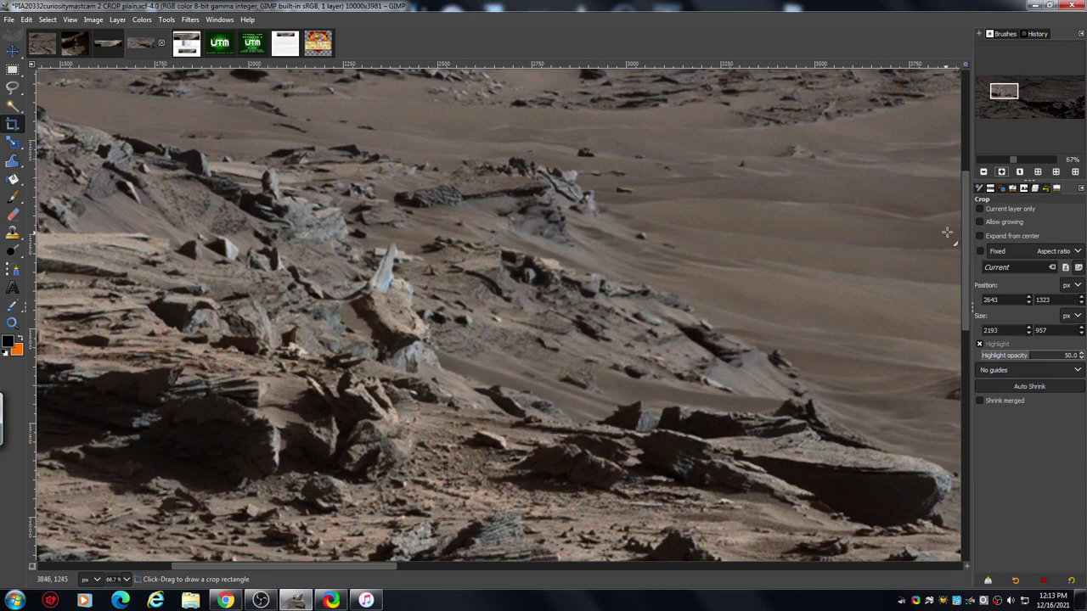
drag(965, 244, 963, 191)
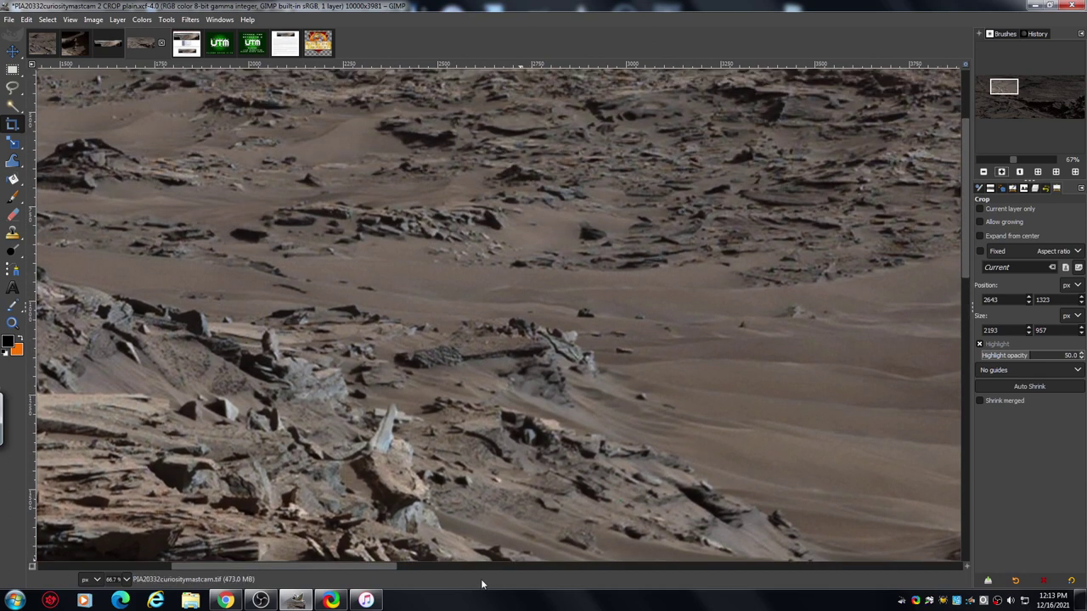
drag(339, 566, 269, 566)
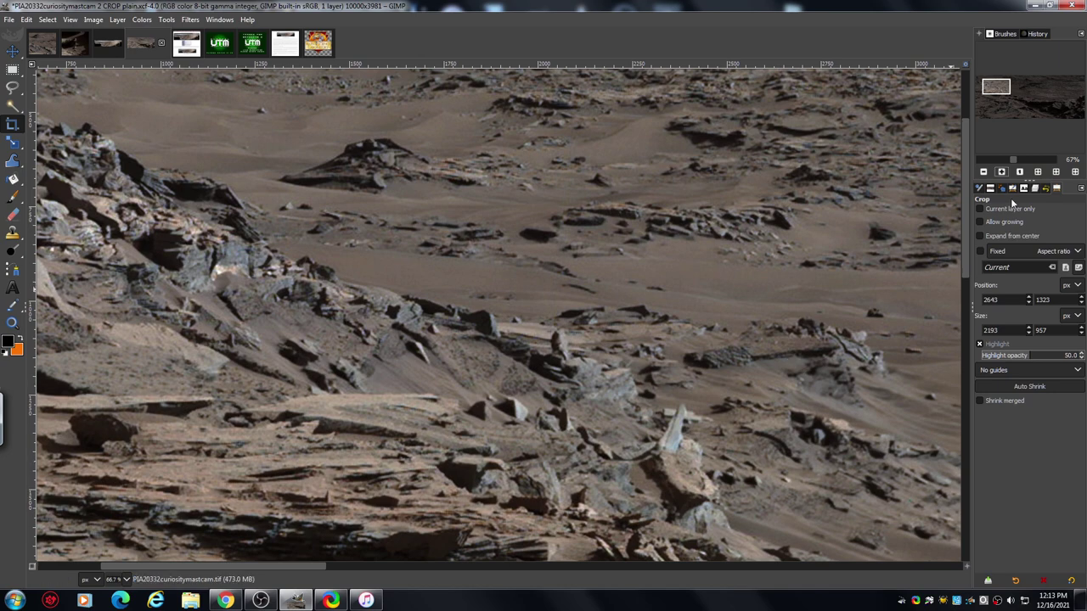
click(983, 172)
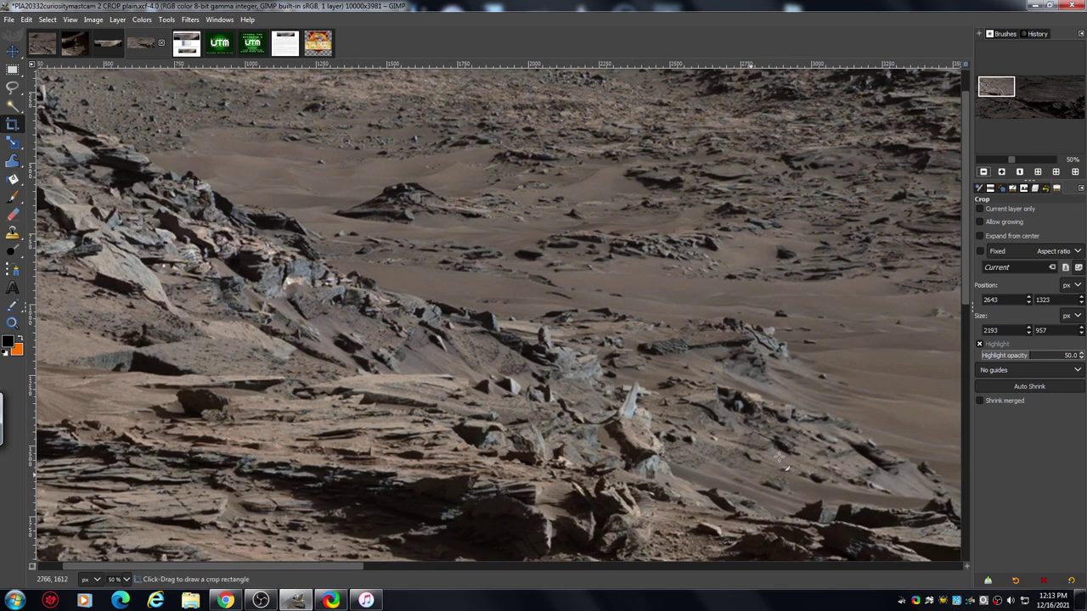
drag(334, 568, 288, 574)
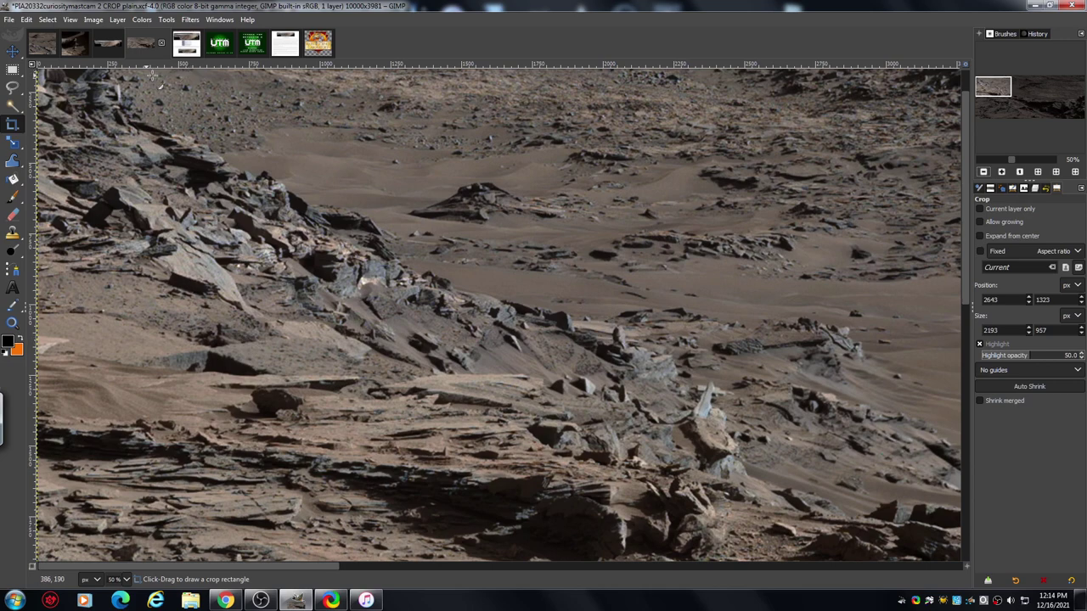
click(109, 47)
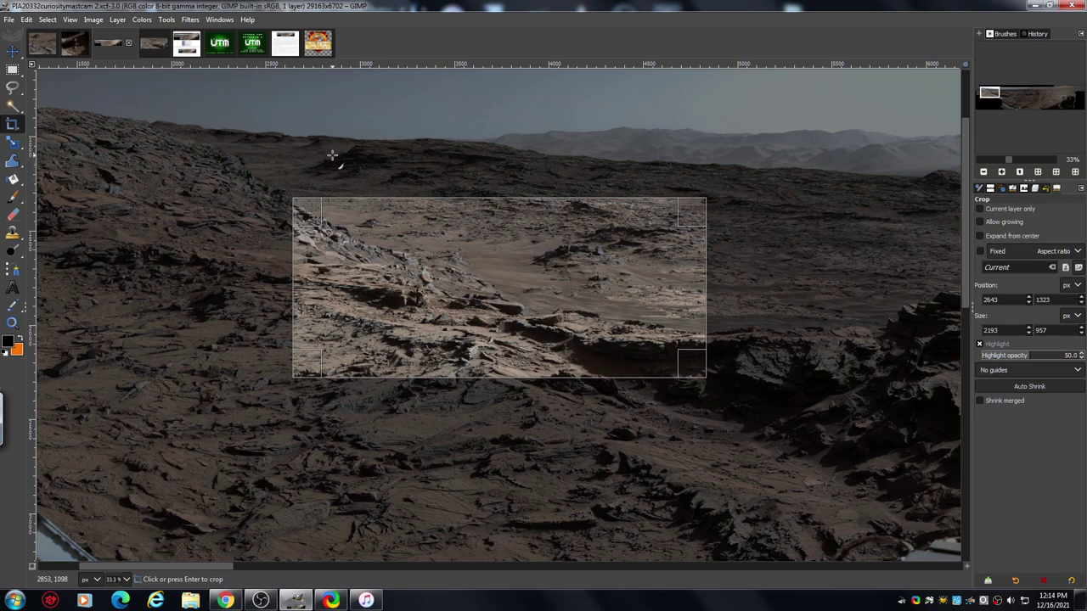
Cancel the pending crop area and zoom the panorama to 200% on the rocky terrain
click(331, 156)
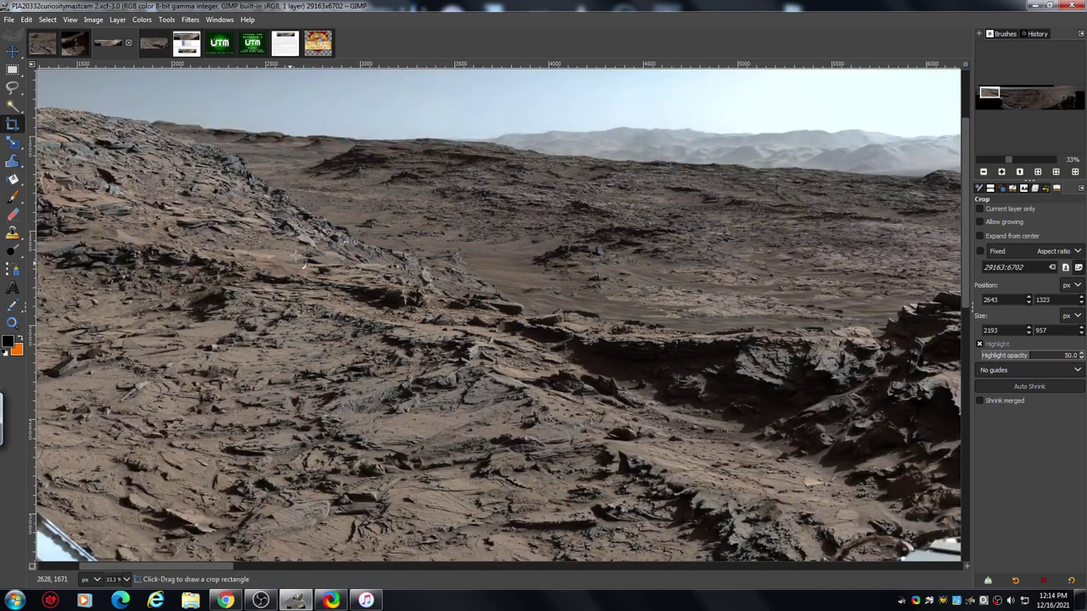
drag(205, 564, 153, 579)
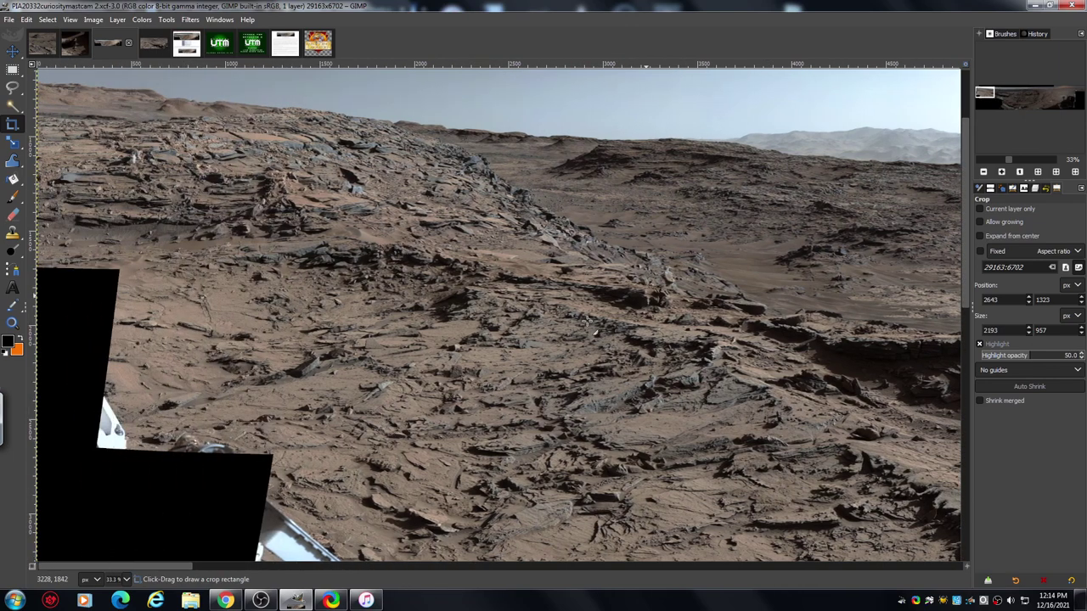
click(1001, 171)
click(1002, 172)
click(1001, 172)
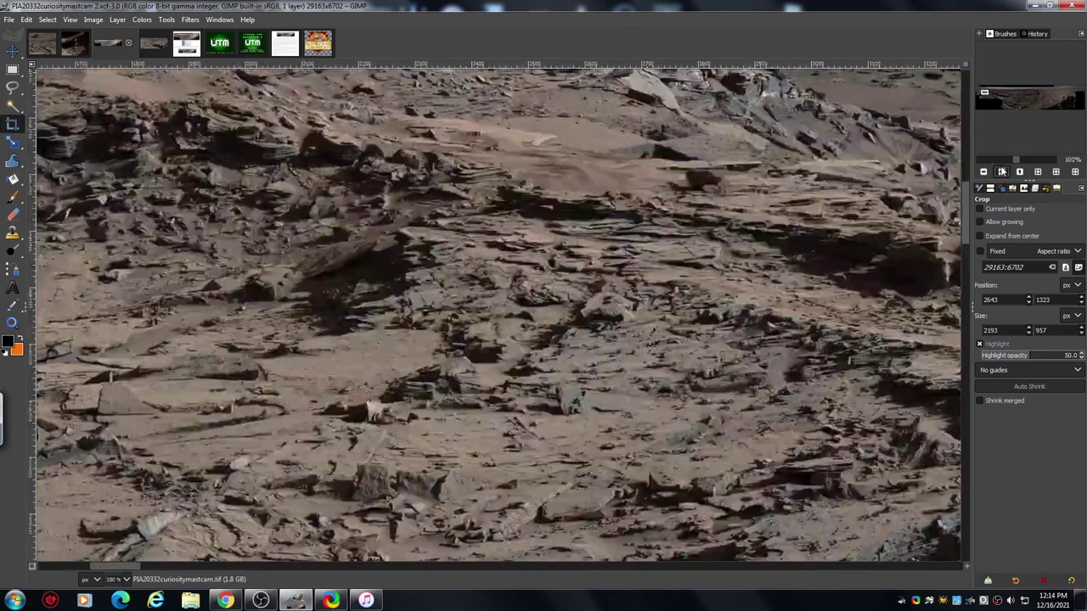
click(1001, 171)
drag(966, 213, 963, 189)
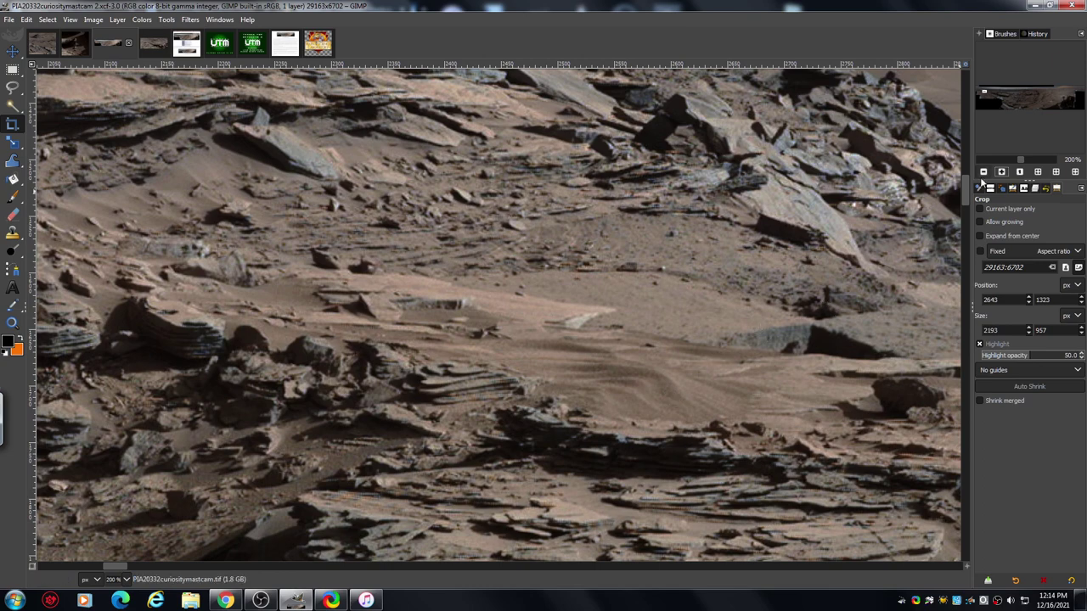
Ease out to 150% and pan across the rocks, then zoom out to 67% for a wider view
click(983, 171)
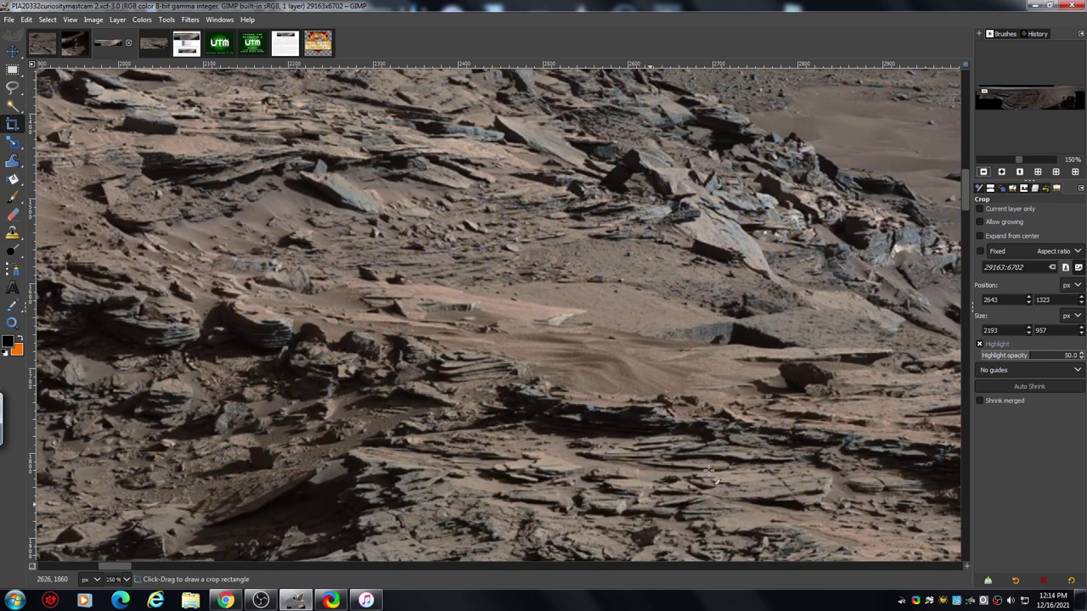
scroll(122, 569, down, 1)
scroll(121, 569, down, 6)
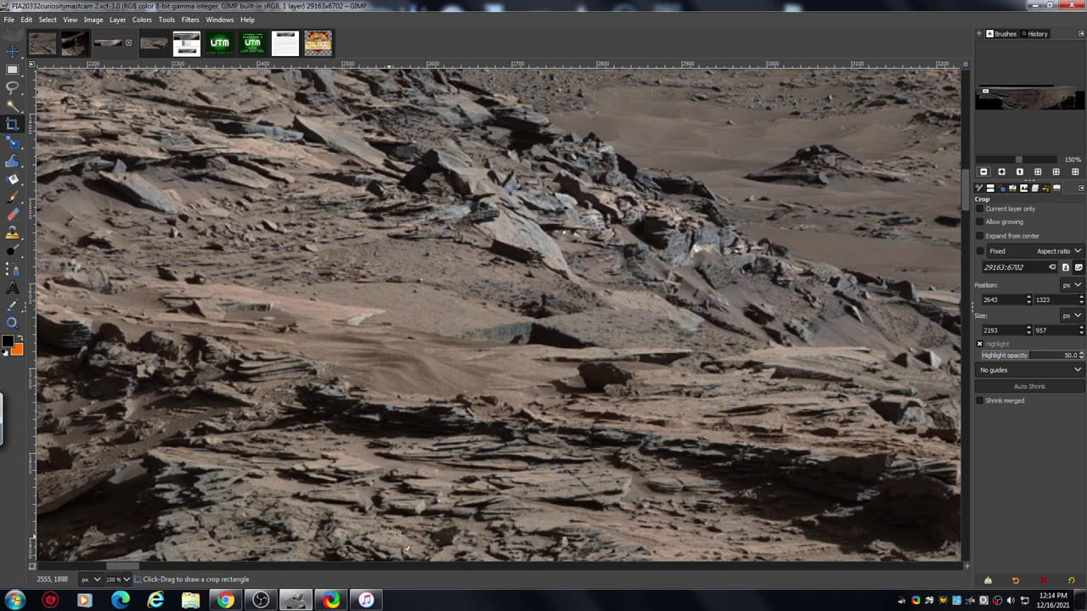
scroll(125, 574, right, 2)
drag(125, 574, 149, 574)
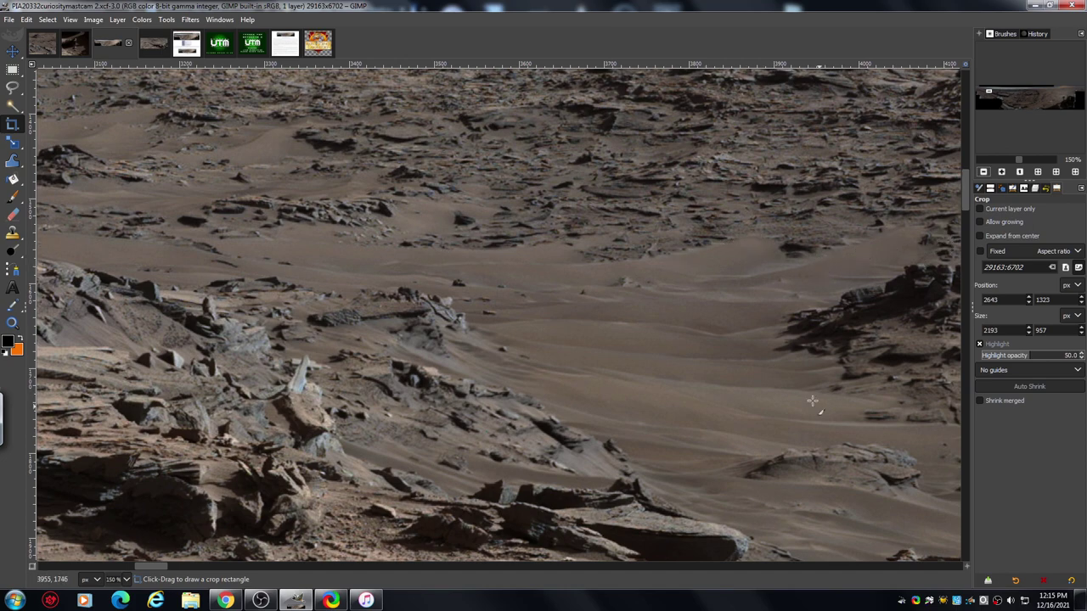
click(983, 172)
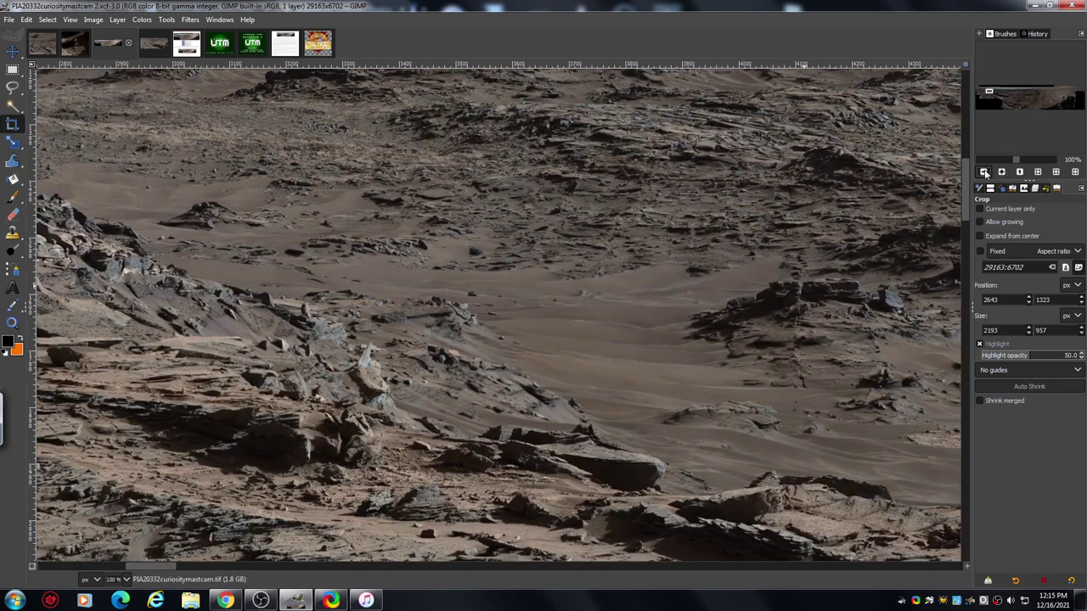
click(983, 172)
mouse_move(967, 188)
mouse_down()
mouse_move(968, 213)
mouse_move(968, 201)
mouse_up()
Move from the DUDE L USE crop to the EGYPTIAN HEAD UFO CROP USE image and zoom out to 18.2%
click(75, 46)
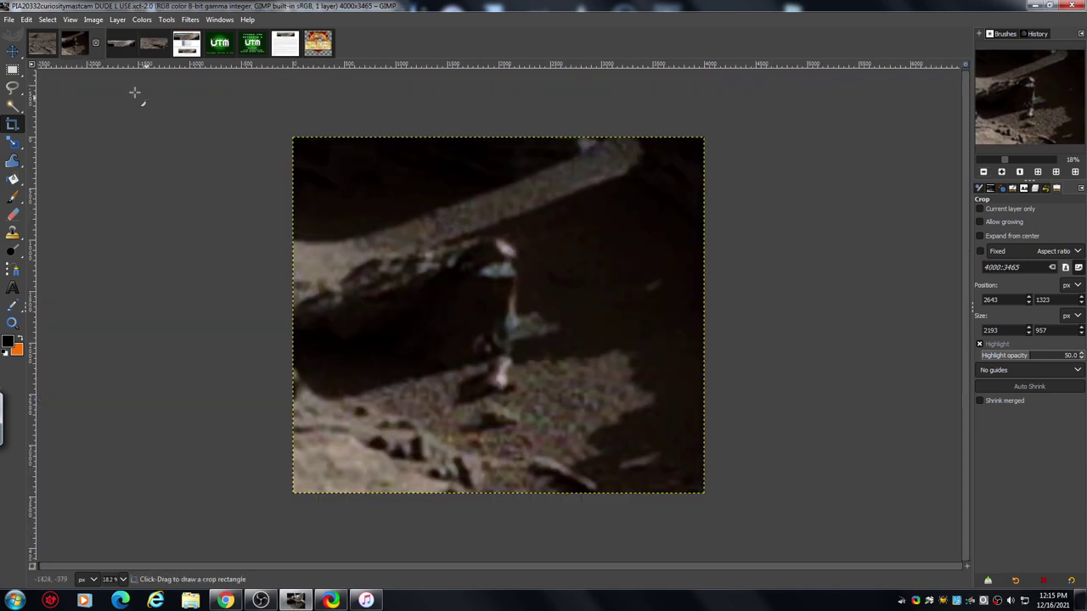
click(43, 45)
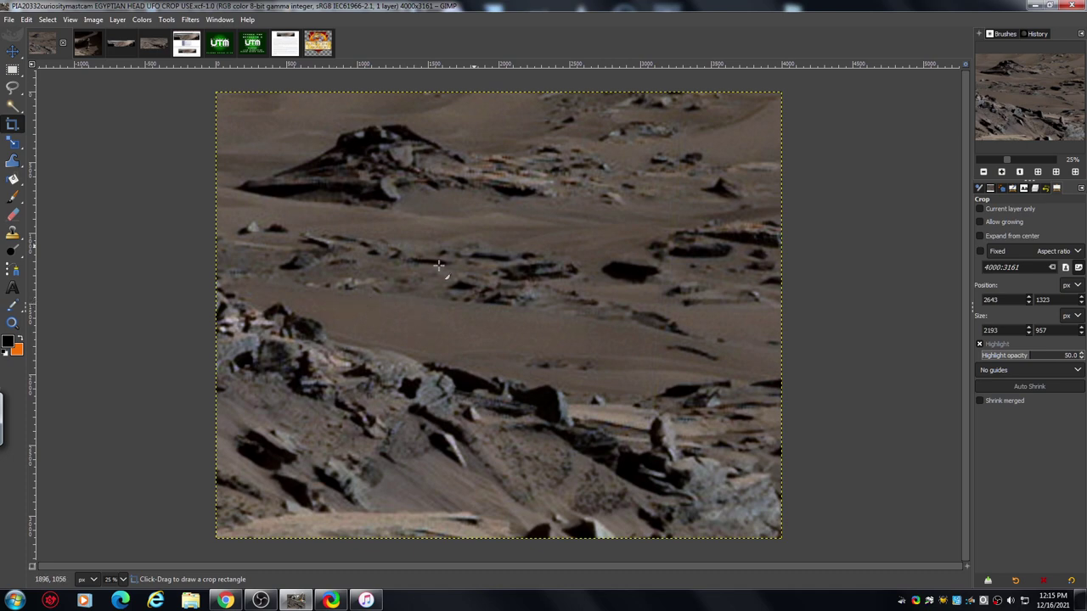
click(984, 173)
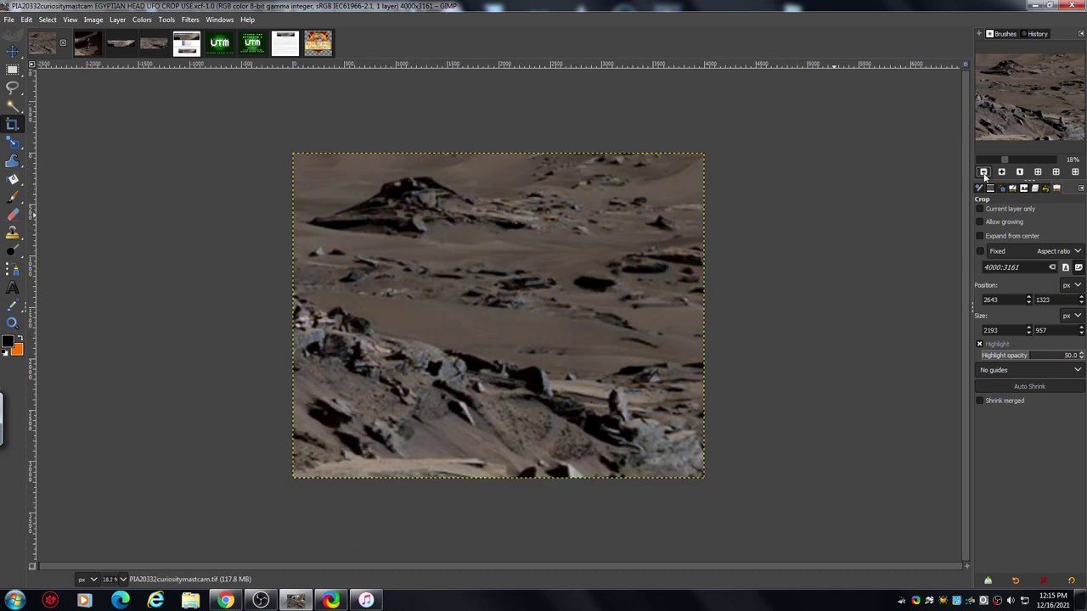
Open the CROP plain image, zoom to 25% and shift the view across it, then zoom out to 12.5%
click(153, 47)
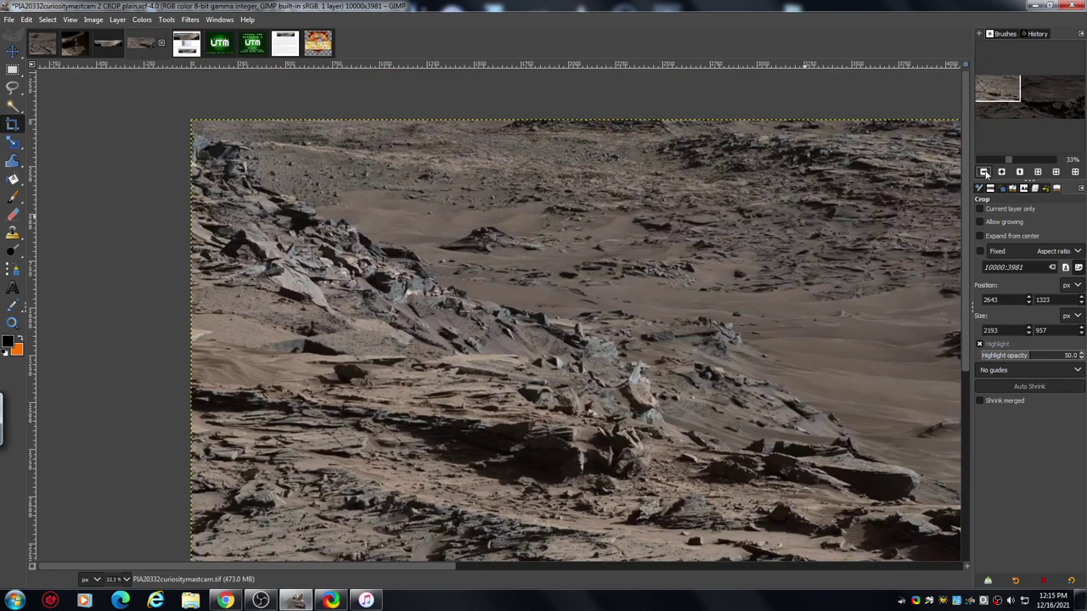
click(983, 171)
click(983, 171)
drag(1000, 95, 1035, 105)
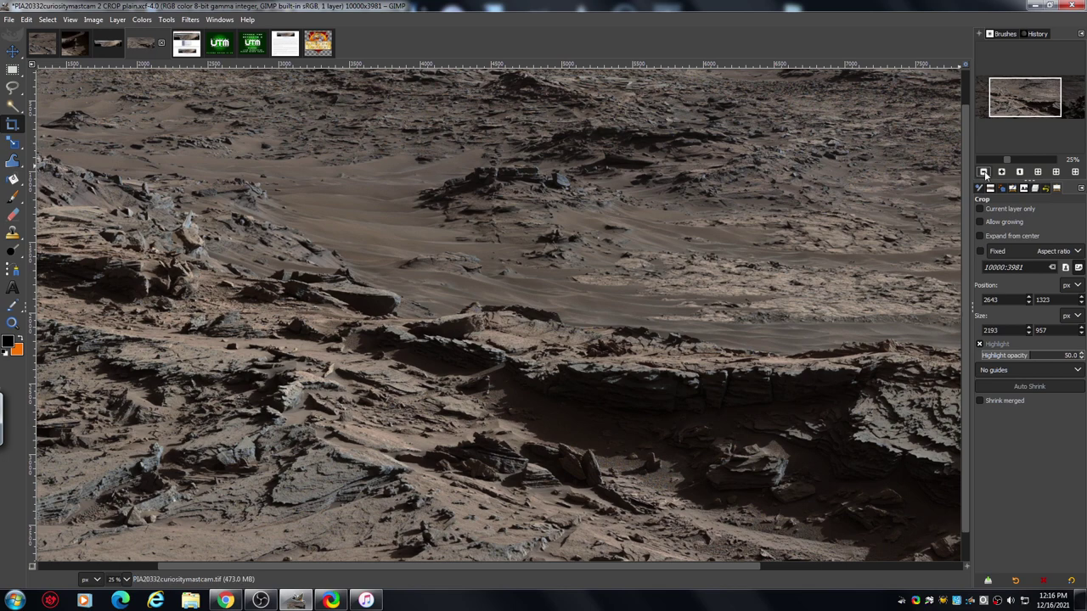
click(984, 172)
click(984, 172)
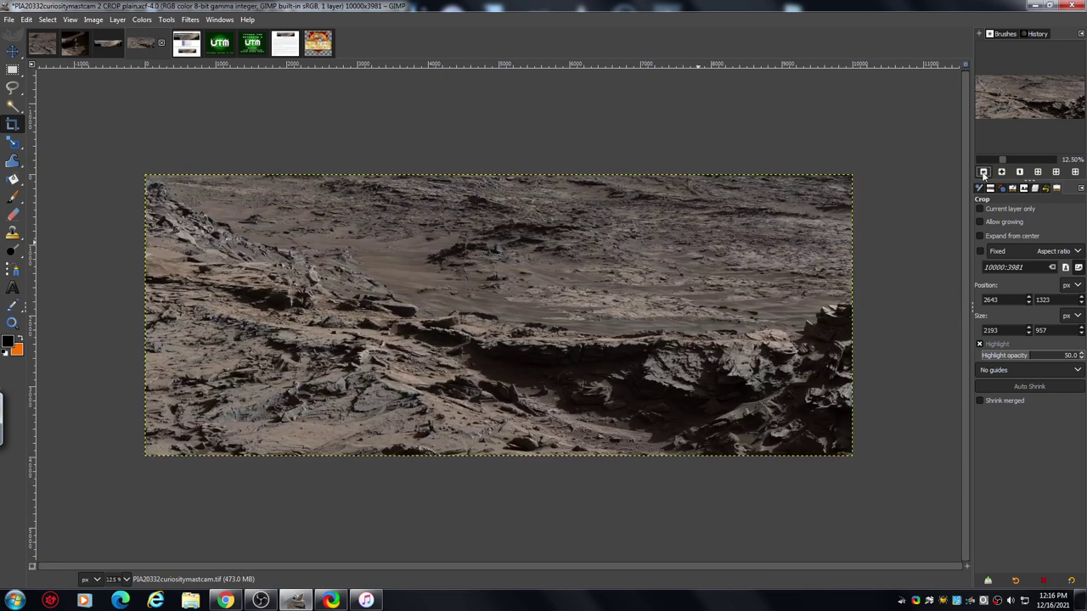
Switch to the ytouttromessage 2.xcf image showing the green UTM Thanks for Watching card
click(253, 46)
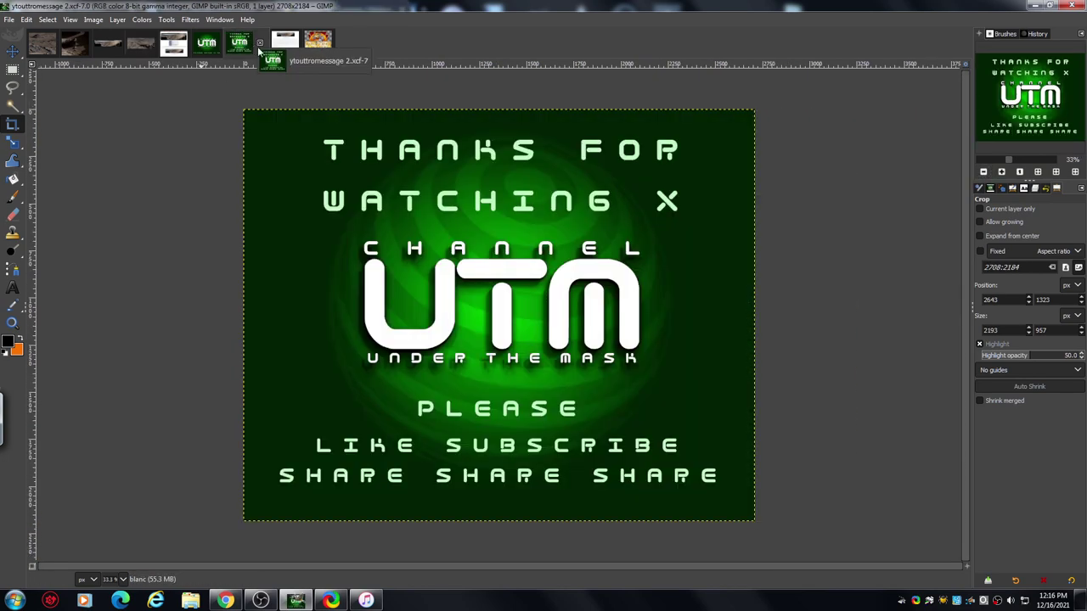